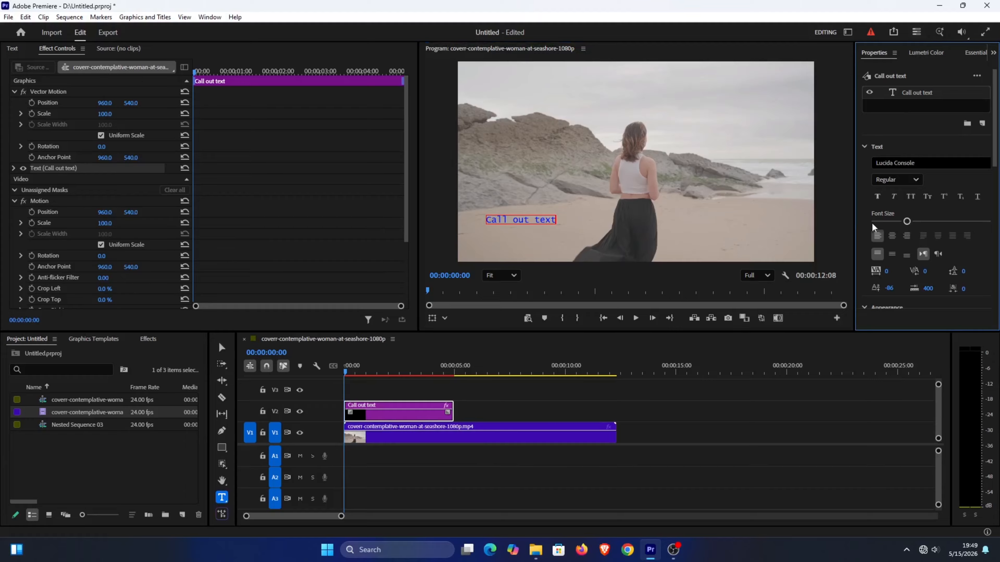
# Enlarge the font size of the "Call out text" title and move it to the upper-left area of the frame
pyautogui.moveTo(555, 220); pyautogui.dragTo(472, 221)
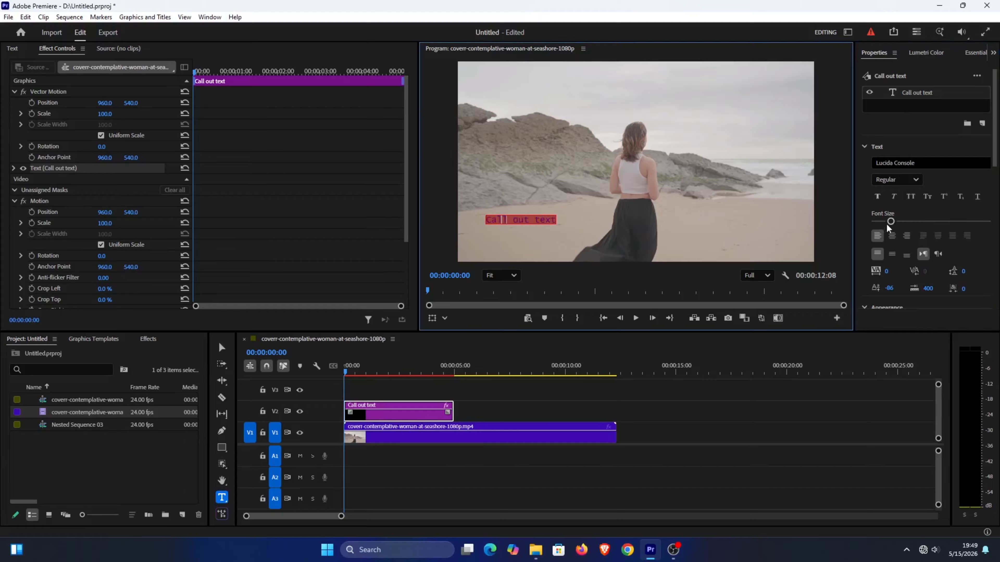
pyautogui.moveTo(888, 225); pyautogui.dragTo(900, 223)
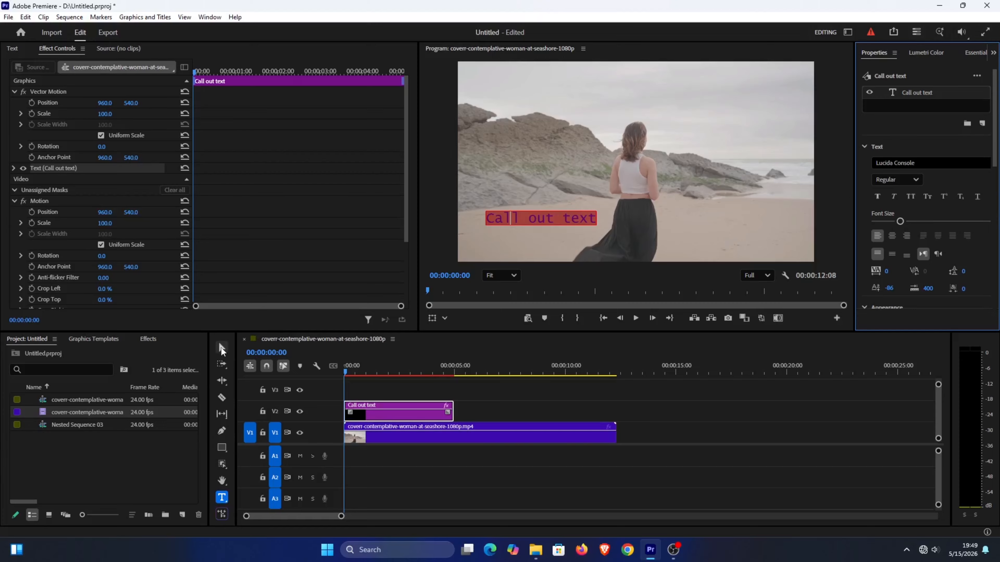
pyautogui.click(221, 348)
pyautogui.click(536, 219)
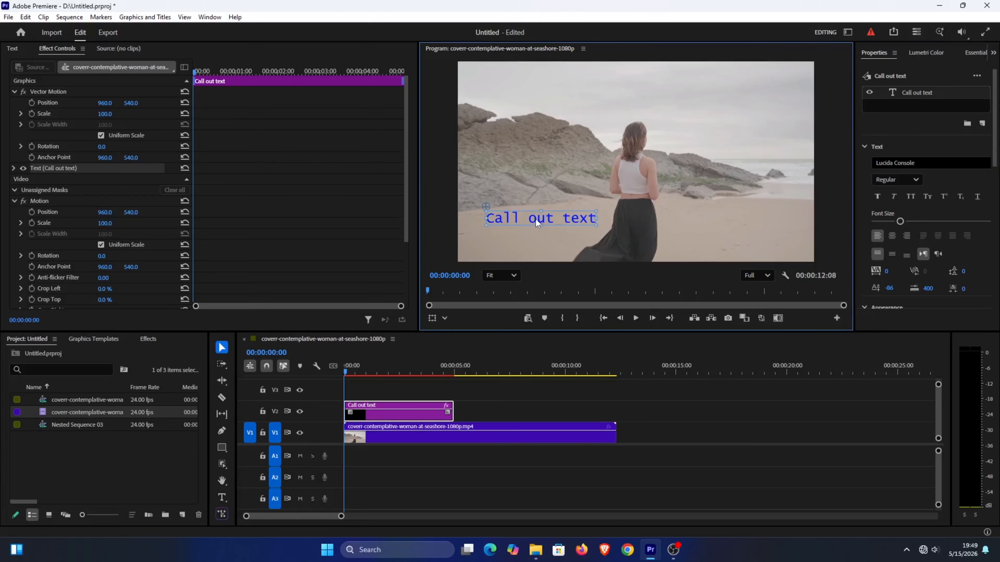
pyautogui.moveTo(536, 219); pyautogui.dragTo(528, 112)
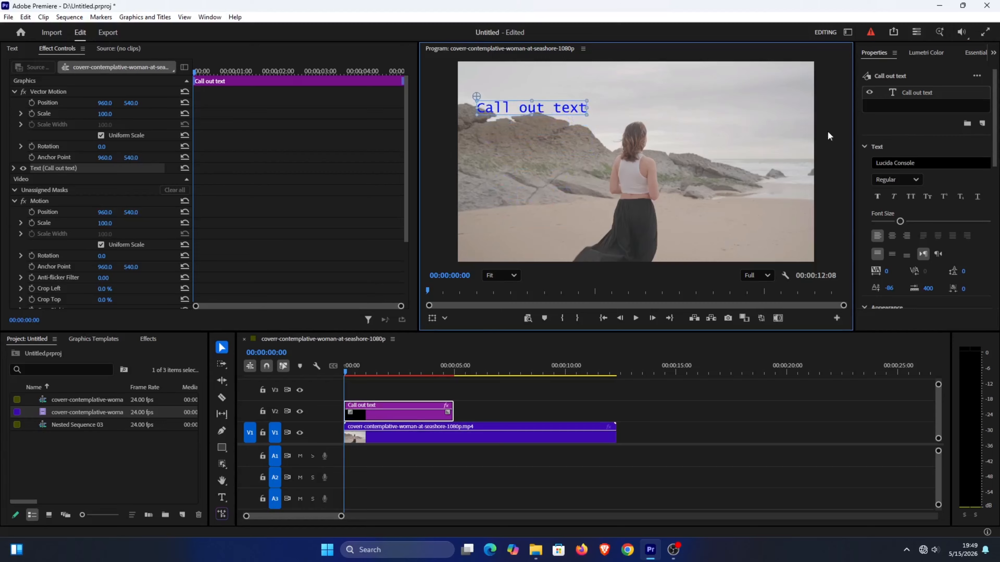
# Duplicate the "Call out text" layer by copy and paste, and place the copy directly below the original
pyautogui.rightClick(916, 97)
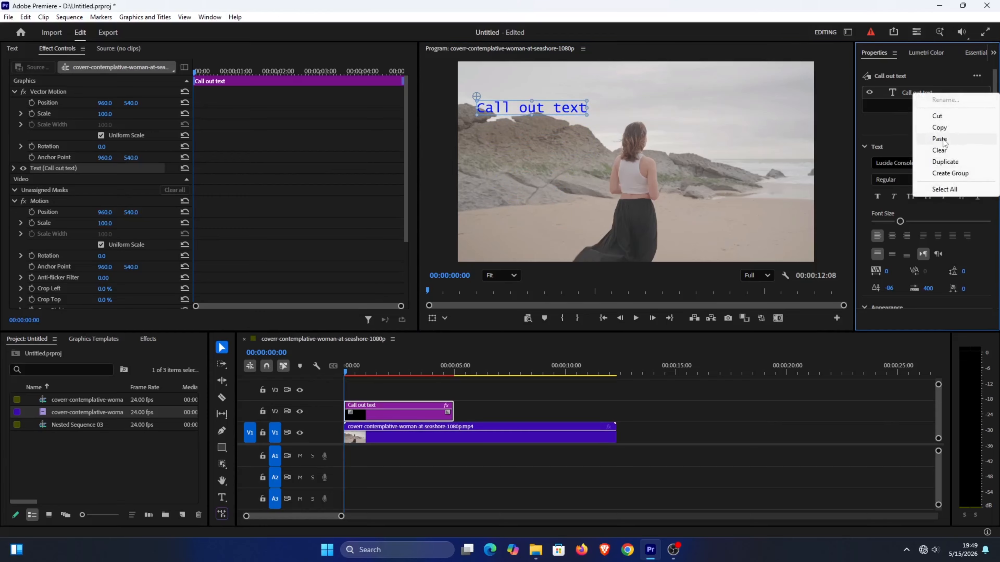
pyautogui.click(944, 128)
pyautogui.rightClick(922, 97)
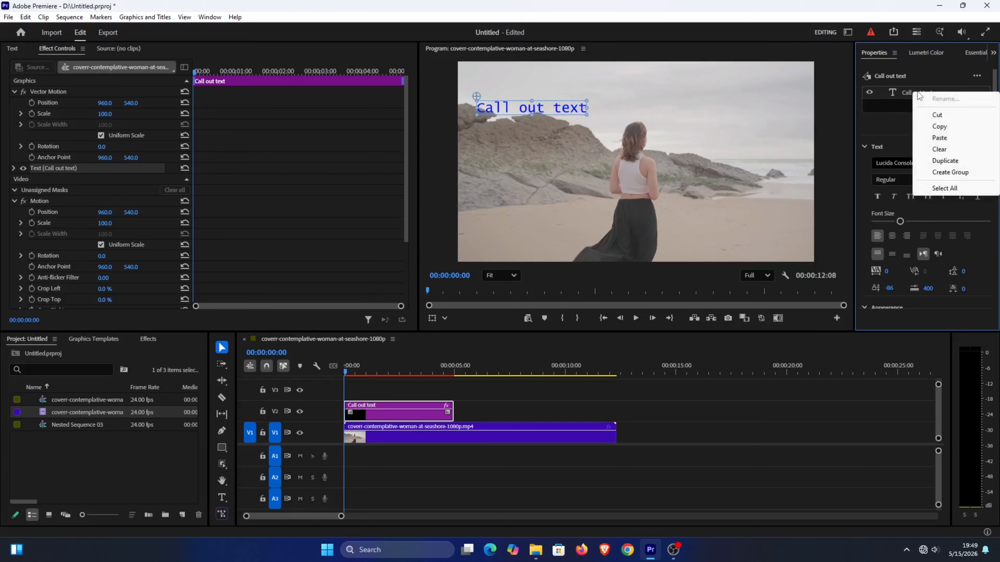
pyautogui.click(940, 138)
pyautogui.moveTo(551, 112); pyautogui.dragTo(549, 128)
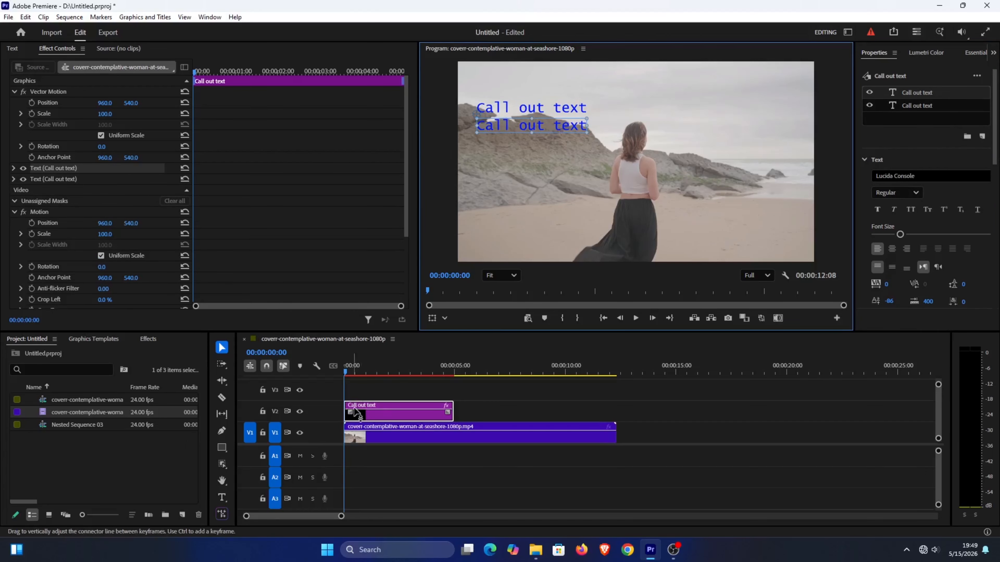
# Replace the wording of the lower text copy with "PREMIERE PRO"
pyautogui.click(222, 497)
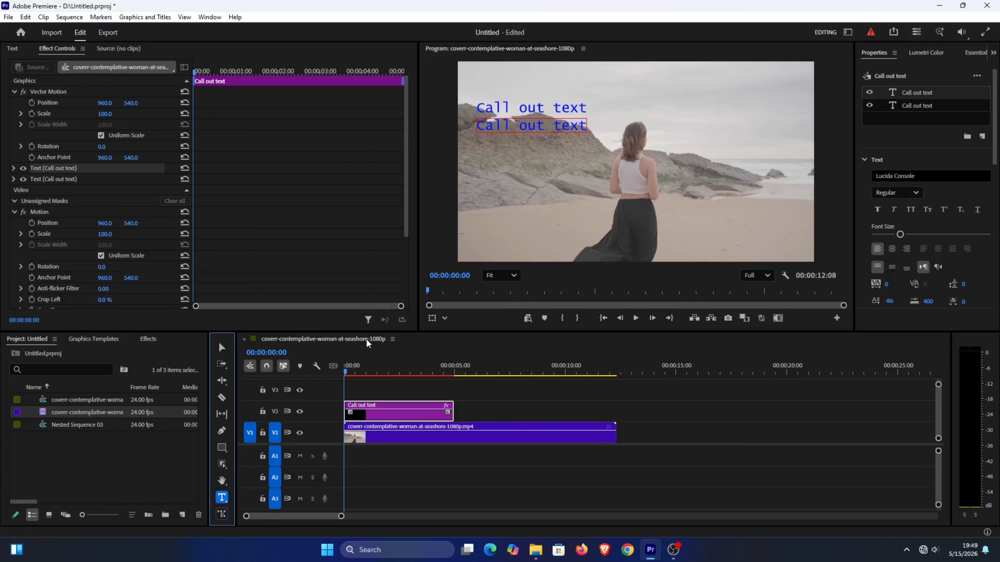
pyautogui.moveTo(586, 124); pyautogui.dragTo(478, 121)
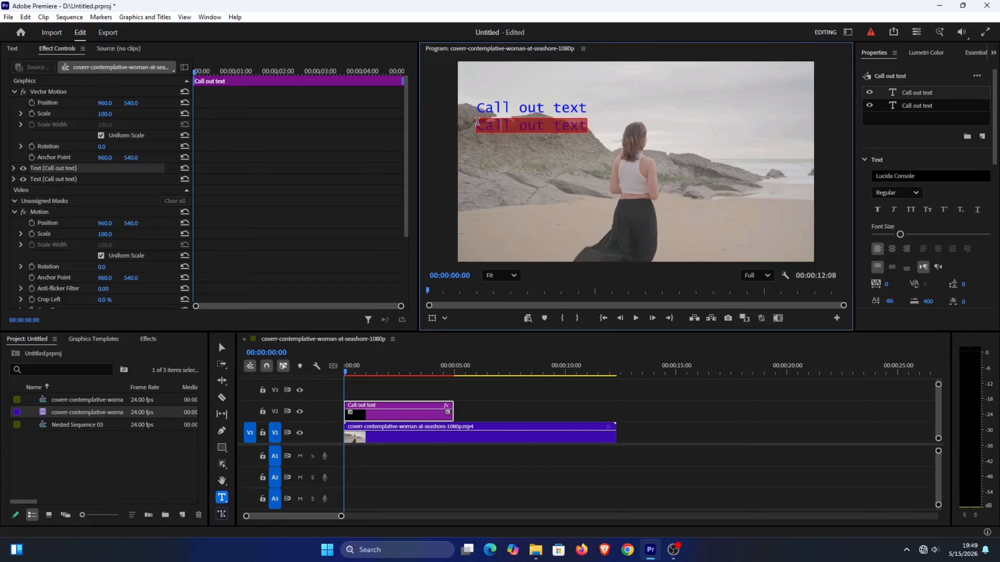
pyautogui.write('P')
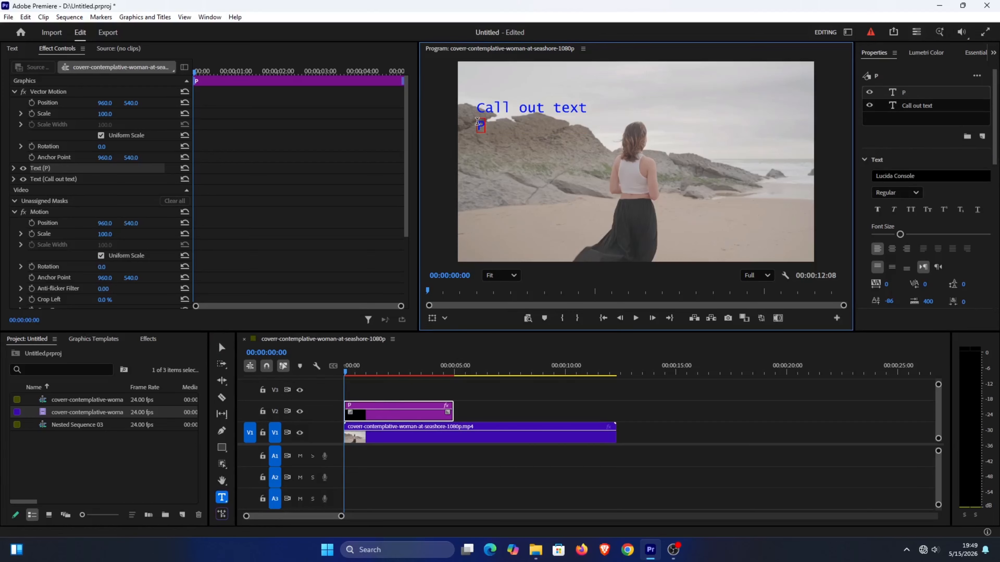
pyautogui.write('REMIERE')
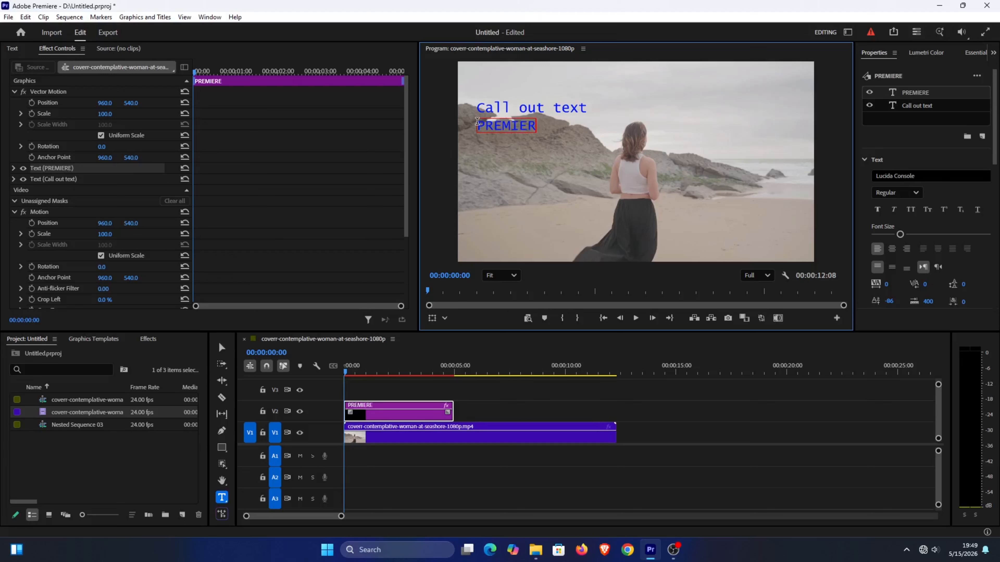
pyautogui.write(' PRO')
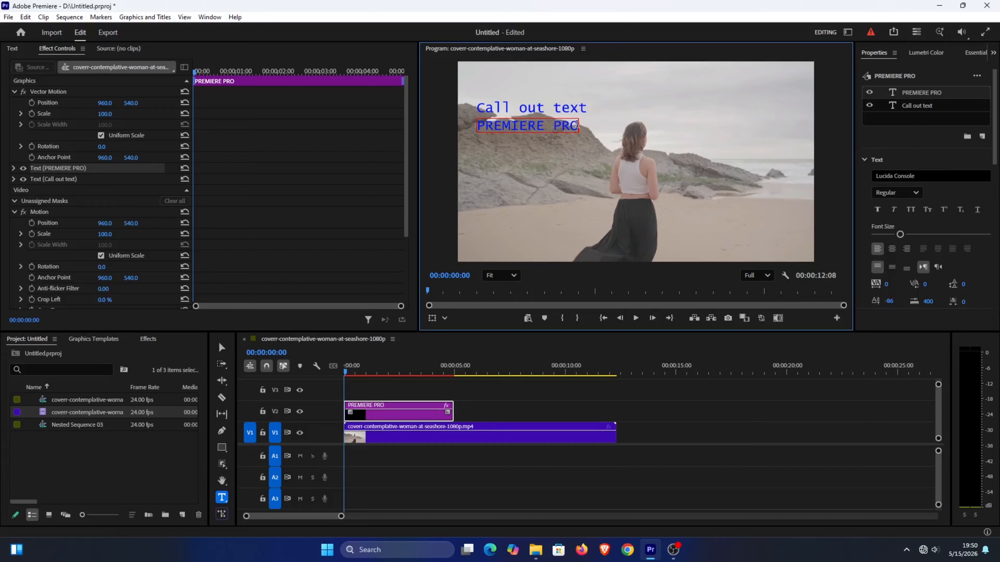
# Change the fill colour of the "PREMIERE PRO" text to white
pyautogui.click(899, 235)
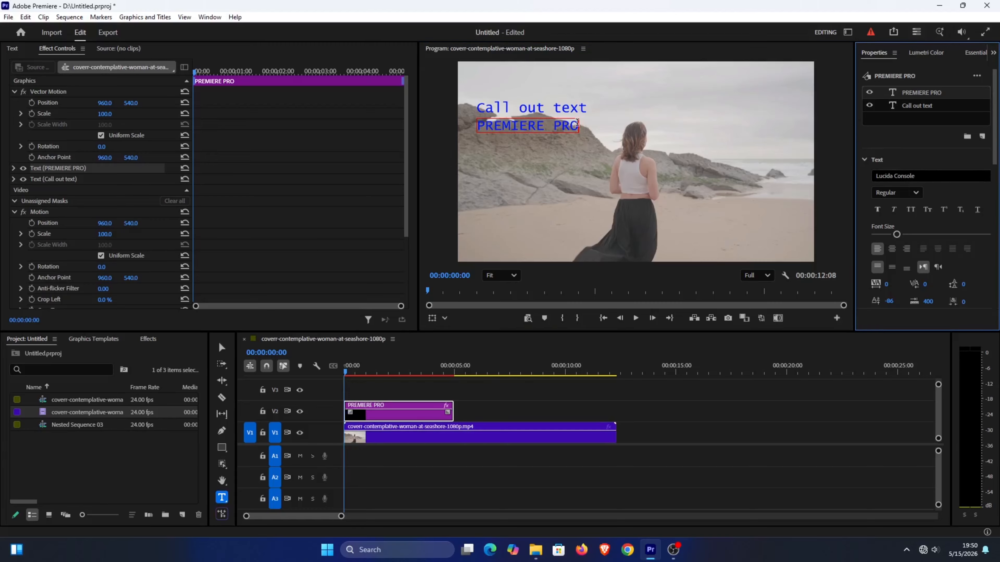
pyautogui.moveTo(577, 123); pyautogui.dragTo(474, 125)
pyautogui.scroll(-1, 992, 165)
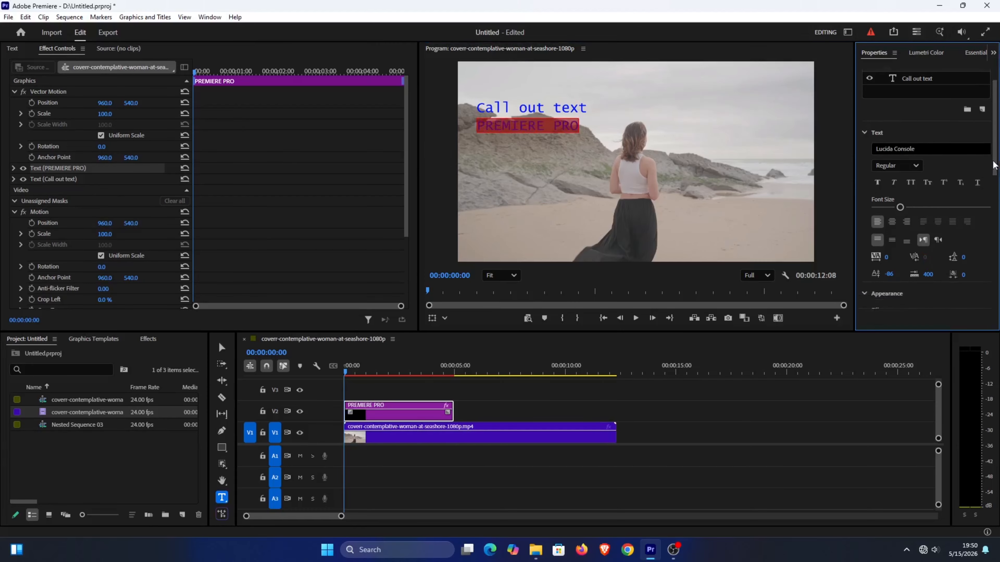
pyautogui.scroll(-4, 993, 165)
pyautogui.click(893, 194)
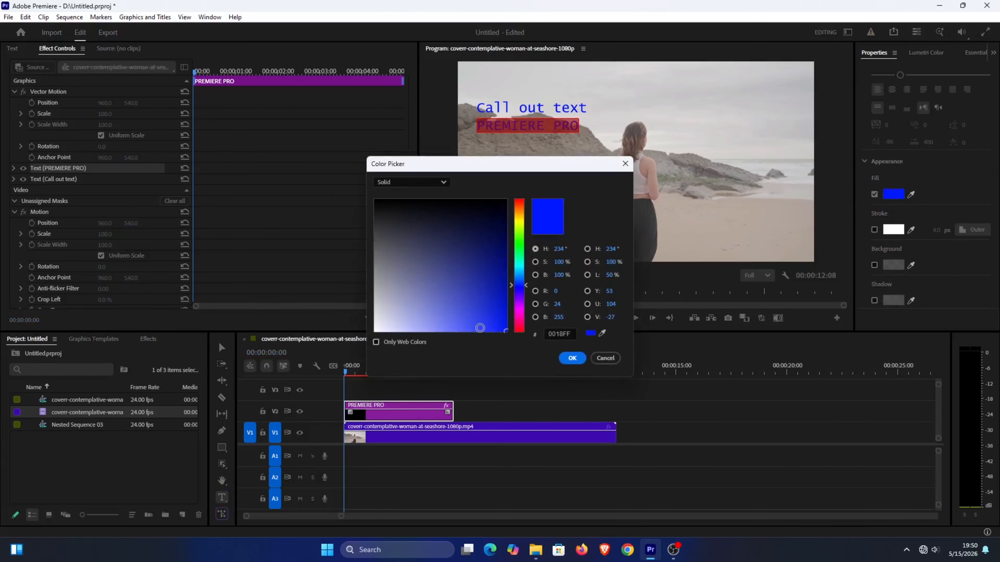
pyautogui.moveTo(448, 326); pyautogui.dragTo(357, 335)
pyautogui.click(571, 358)
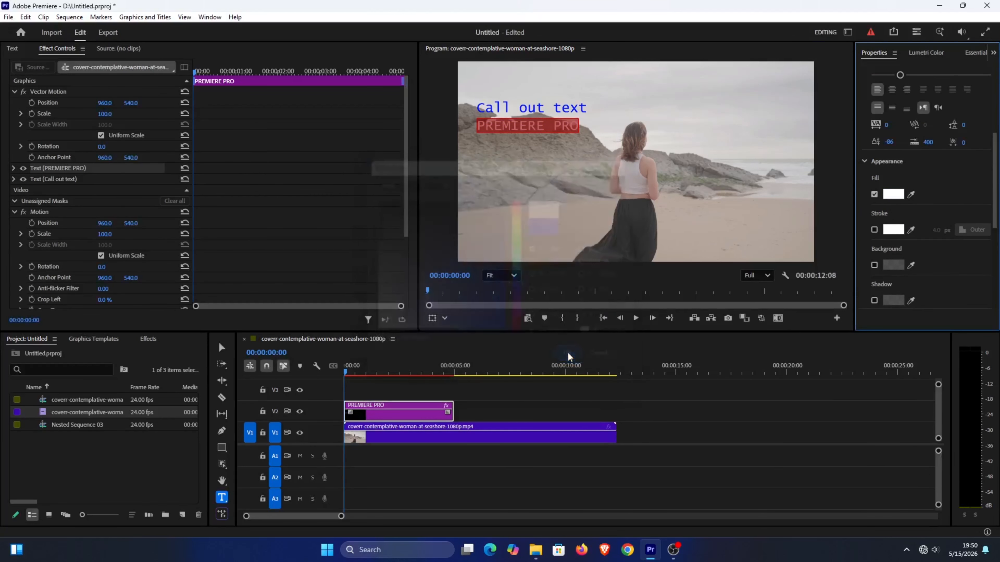
pyautogui.click(221, 347)
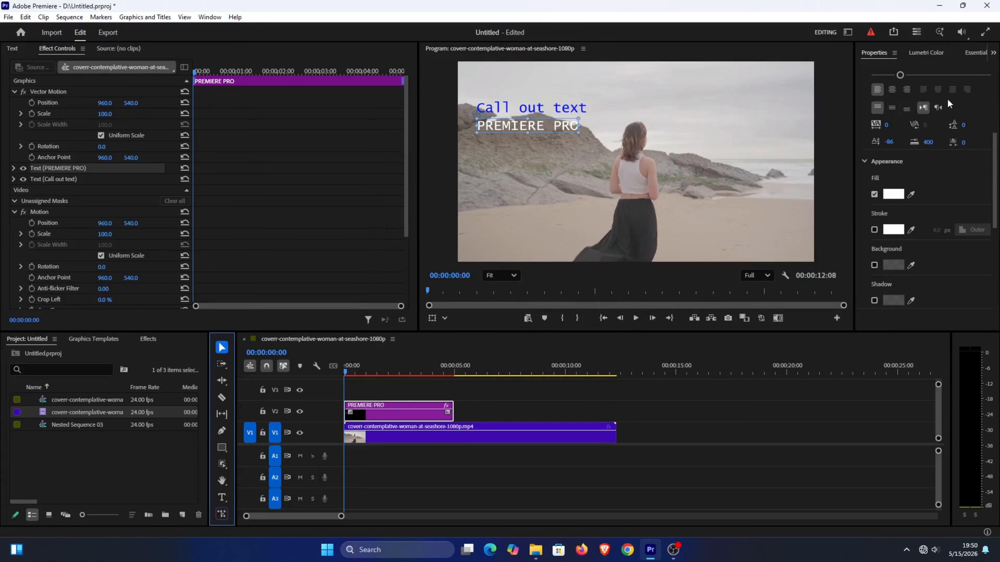
# Add a background to the "Call out text" layer and set its colour to red D12626
pyautogui.scroll(5, 988, 153)
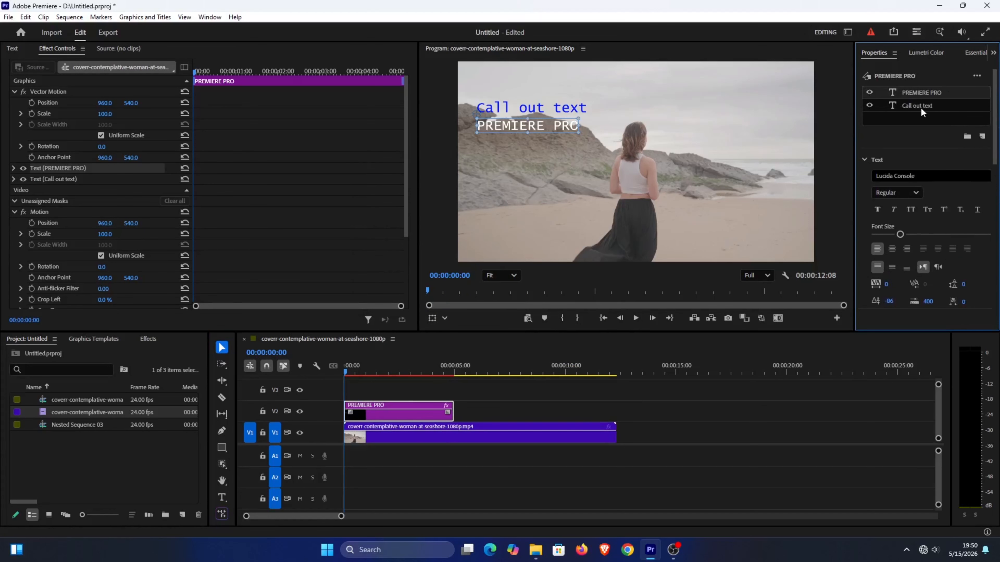
pyautogui.click(920, 106)
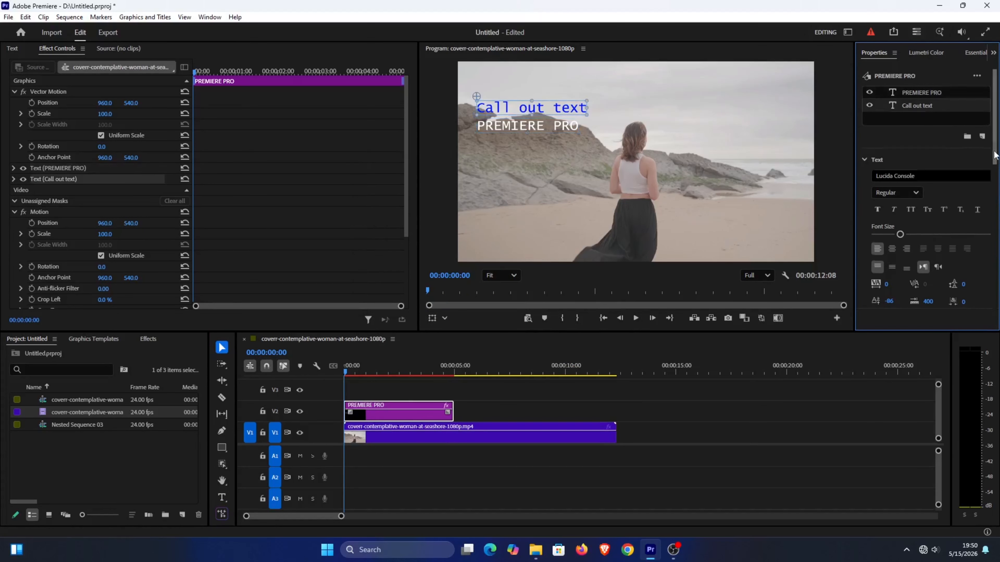
pyautogui.moveTo(993, 154); pyautogui.dragTo(991, 239)
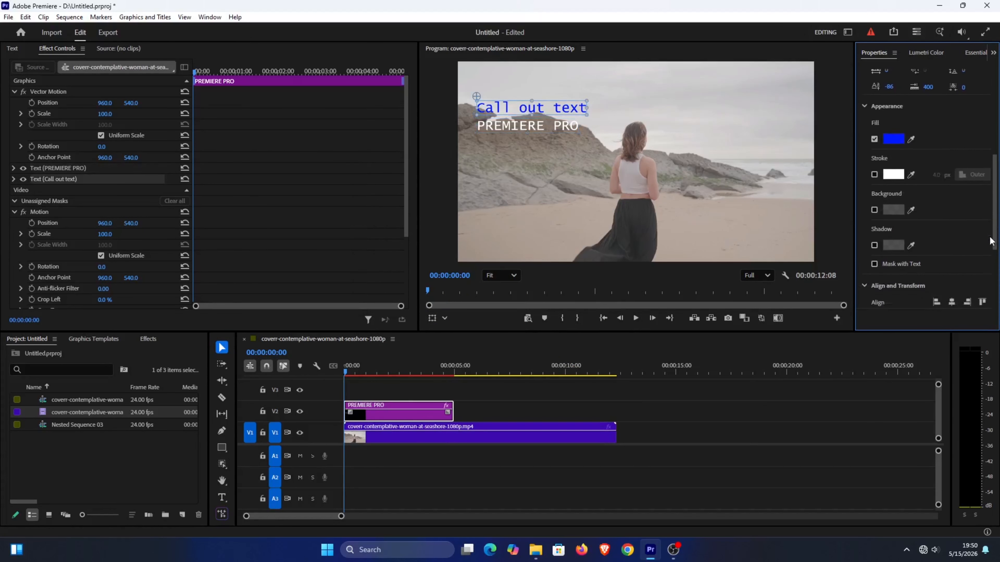
pyautogui.click(874, 208)
pyautogui.click(895, 207)
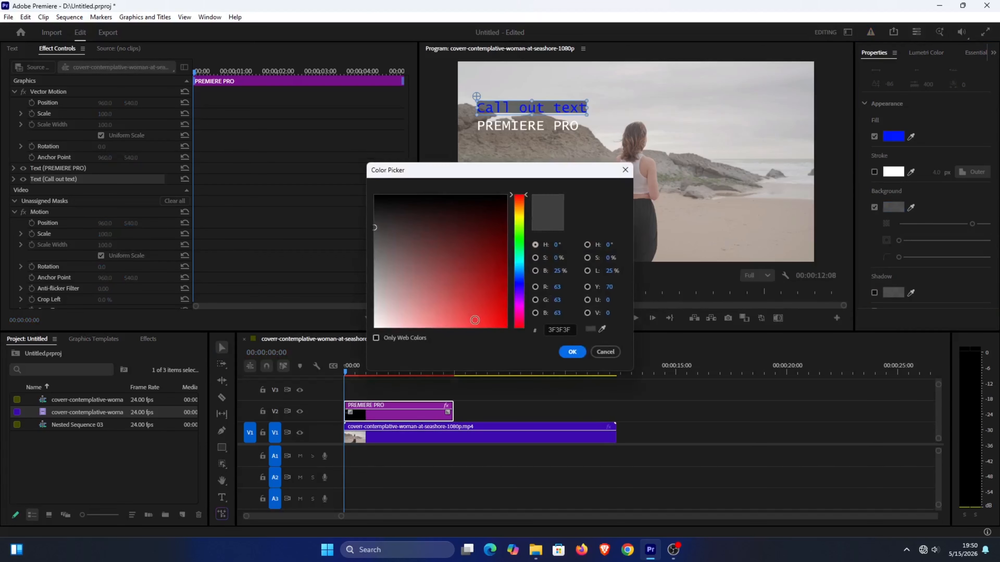
pyautogui.moveTo(475, 319); pyautogui.dragTo(482, 304)
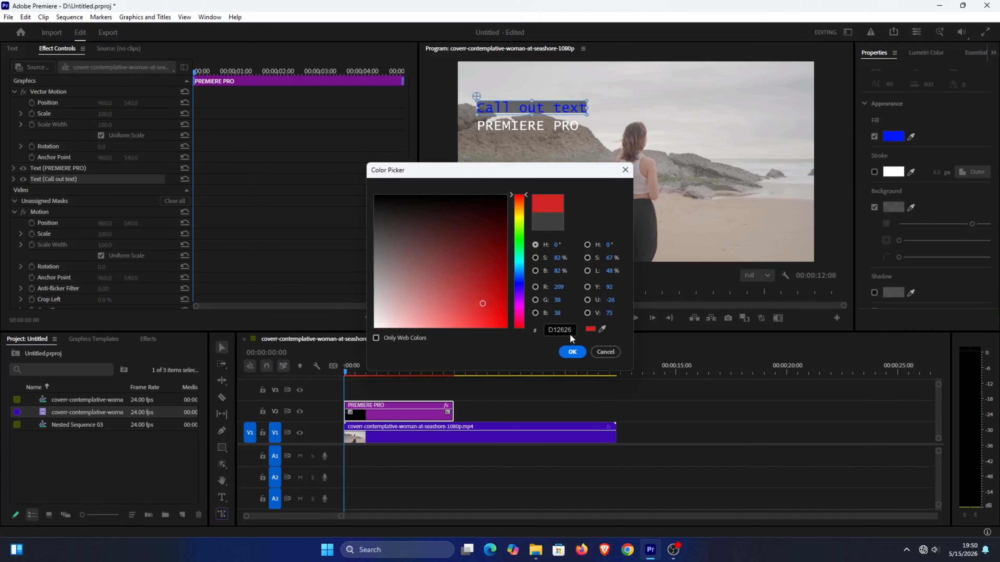
pyautogui.click(573, 353)
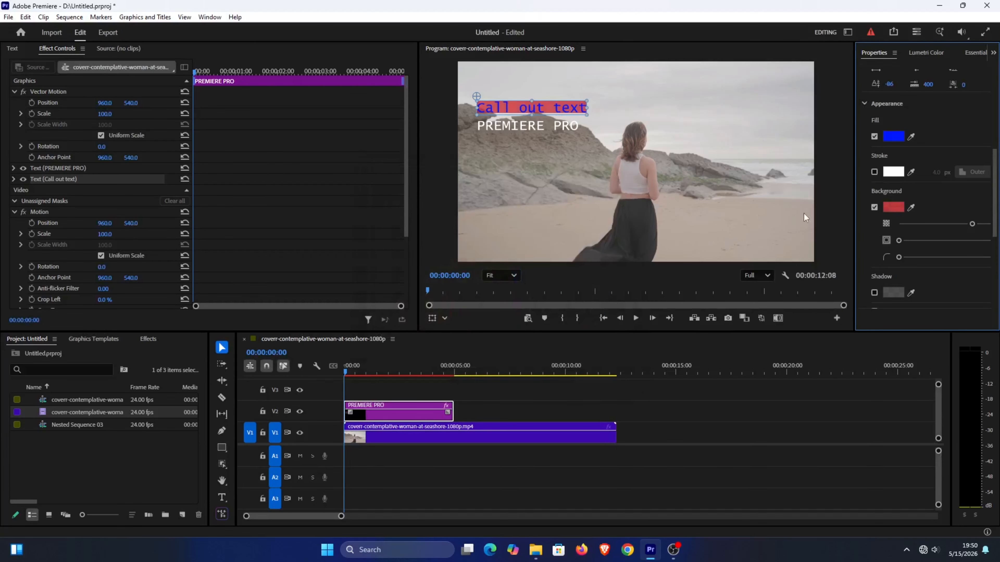
# Lower the opacity of the red background behind "Call out text", enlarge it slightly and round its corners
pyautogui.click(535, 115)
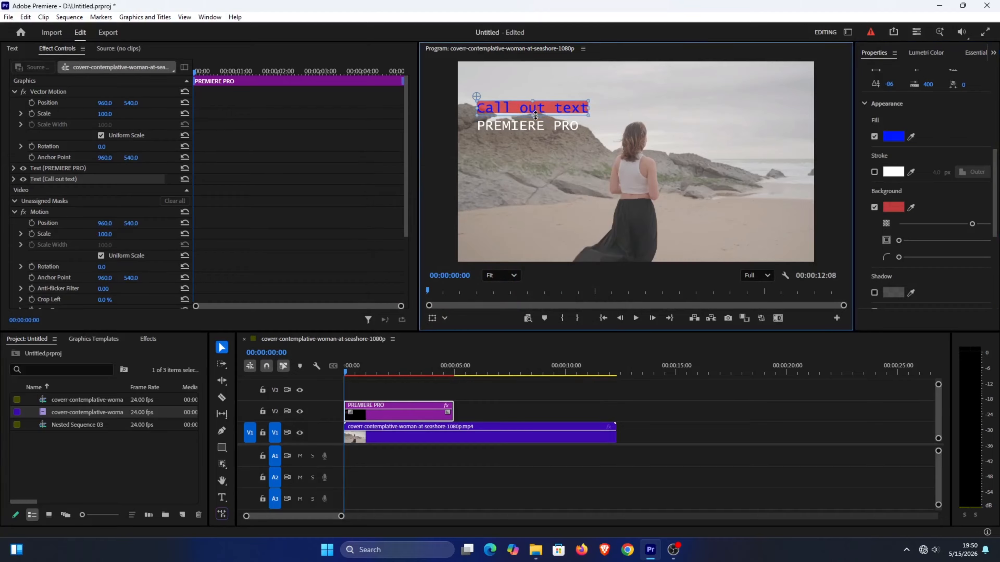
pyautogui.click(953, 202)
pyautogui.click(222, 348)
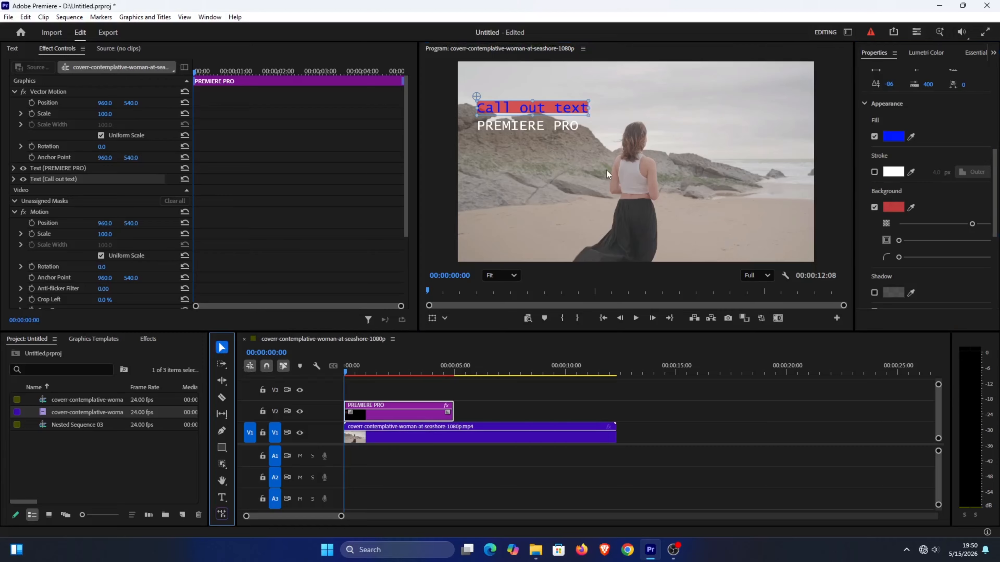
pyautogui.click(606, 170)
pyautogui.click(516, 110)
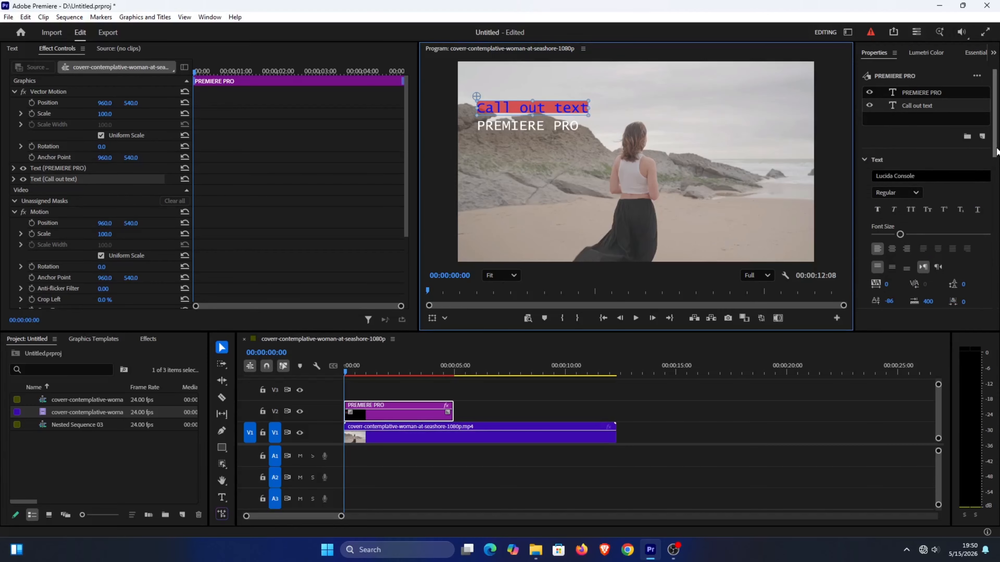
pyautogui.moveTo(995, 164)
pyautogui.mouseDown()
pyautogui.moveTo(997, 224)
pyautogui.moveTo(909, 258)
pyautogui.mouseUp()
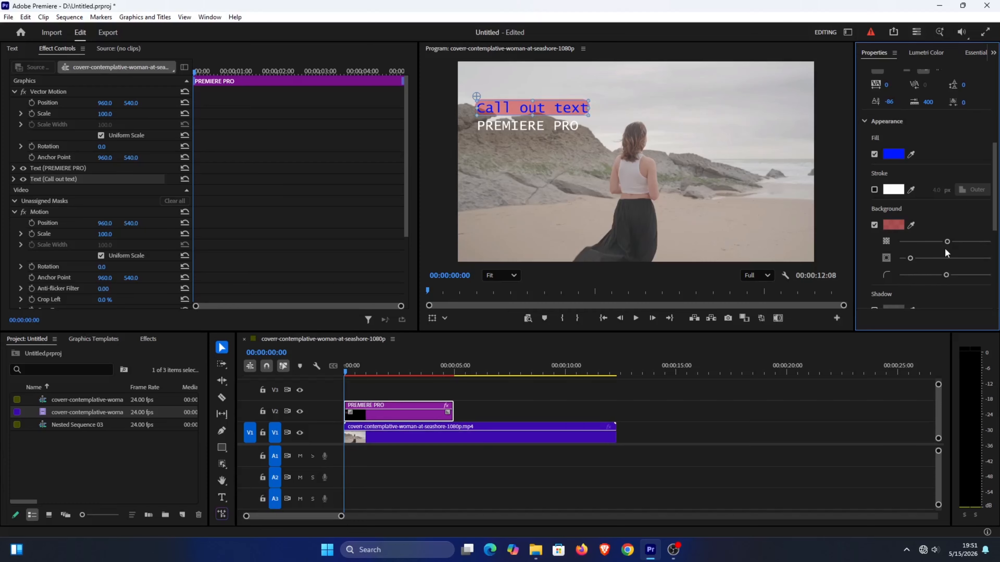
pyautogui.moveTo(946, 241); pyautogui.dragTo(911, 259)
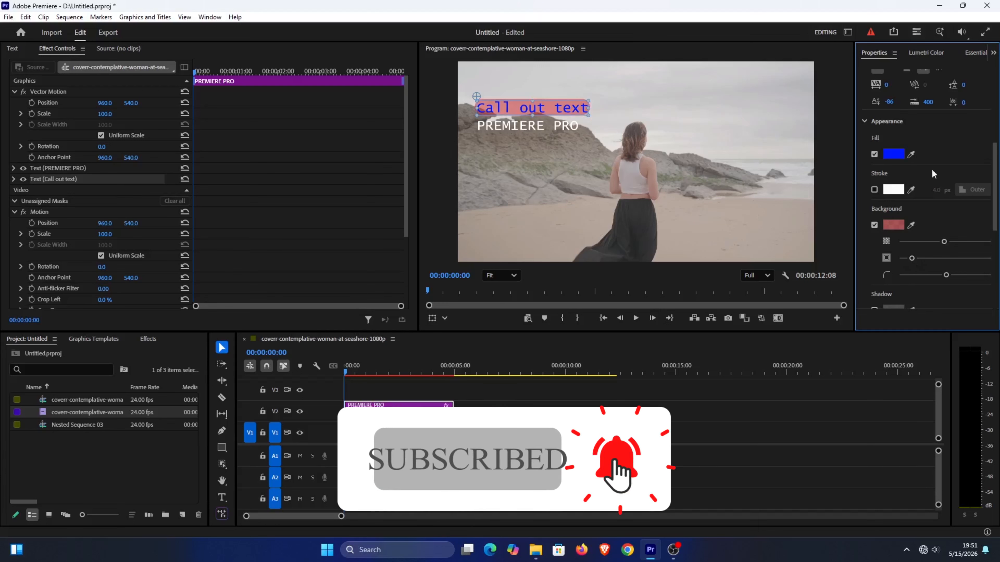
# Extend the title clip on track V2 to the end of the video clip below it
pyautogui.click(683, 359)
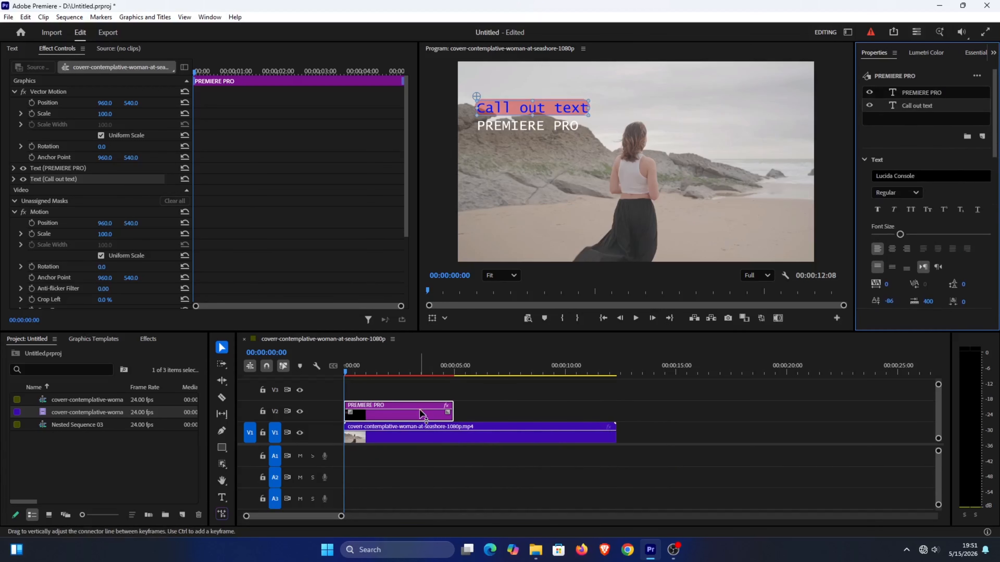
pyautogui.moveTo(453, 408); pyautogui.dragTo(615, 406)
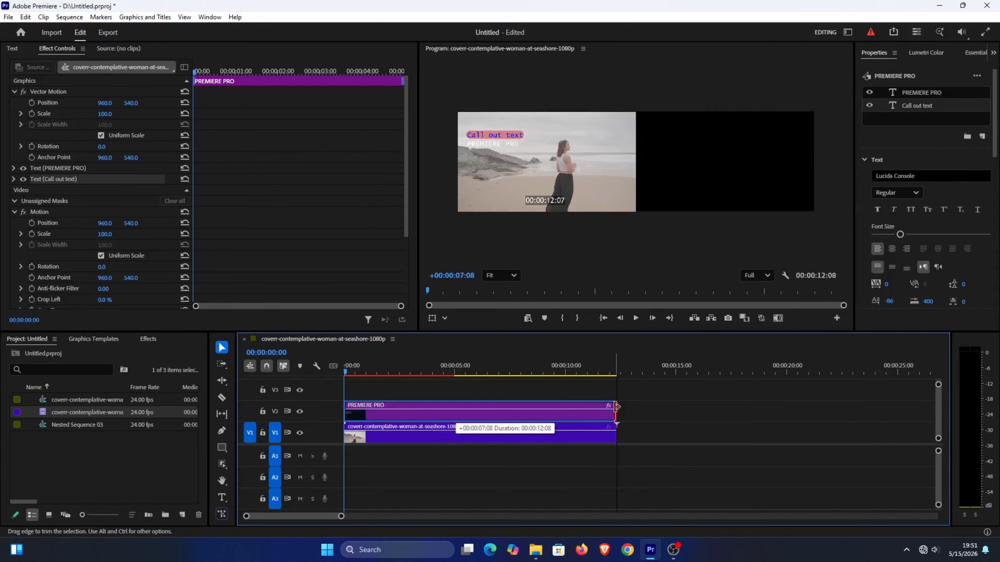
# Add a rectangle shape to the graphic and reshape it into a thin white line between the two text lines
pyautogui.click(982, 136)
pyautogui.click(972, 182)
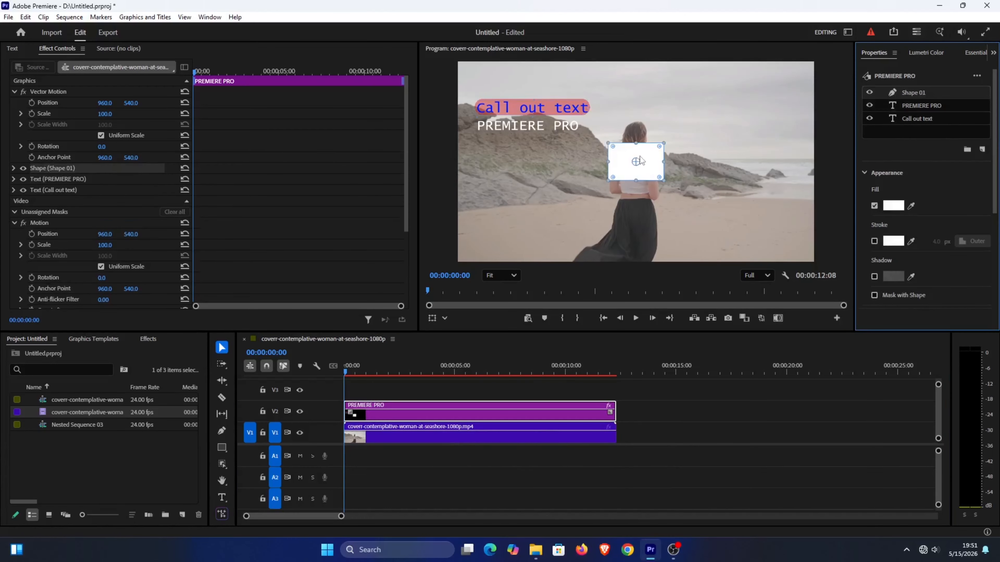
pyautogui.moveTo(635, 141); pyautogui.dragTo(555, 117)
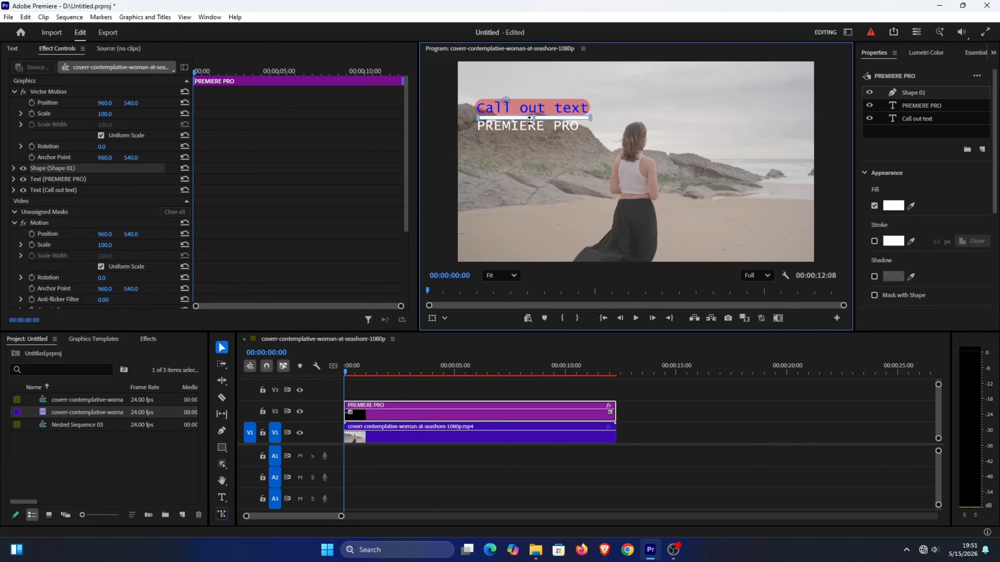
# Duplicate the thin line's shape layer by copy and paste
pyautogui.scroll(2, 529, 120)
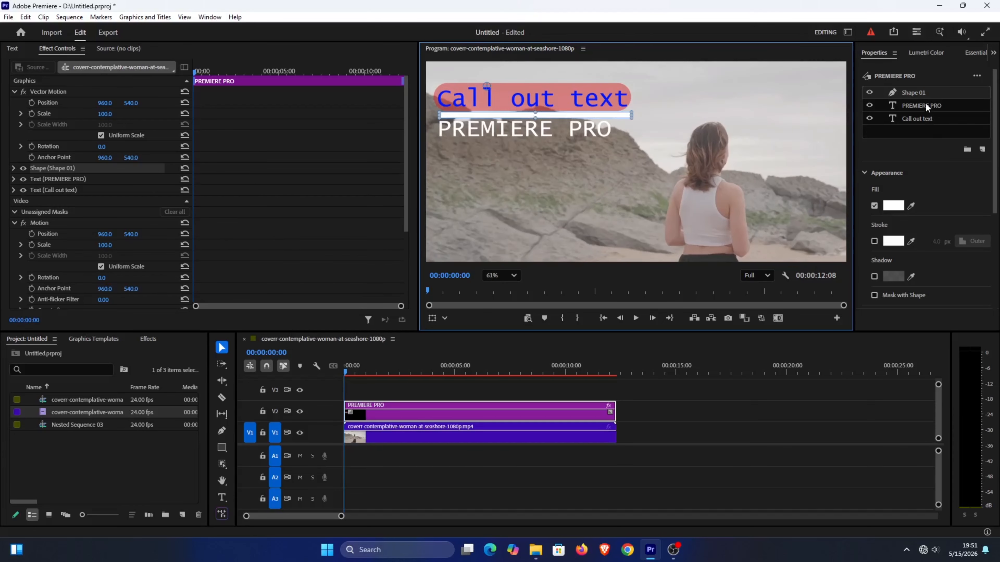
pyautogui.rightClick(921, 93)
pyautogui.click(939, 126)
pyautogui.rightClick(922, 95)
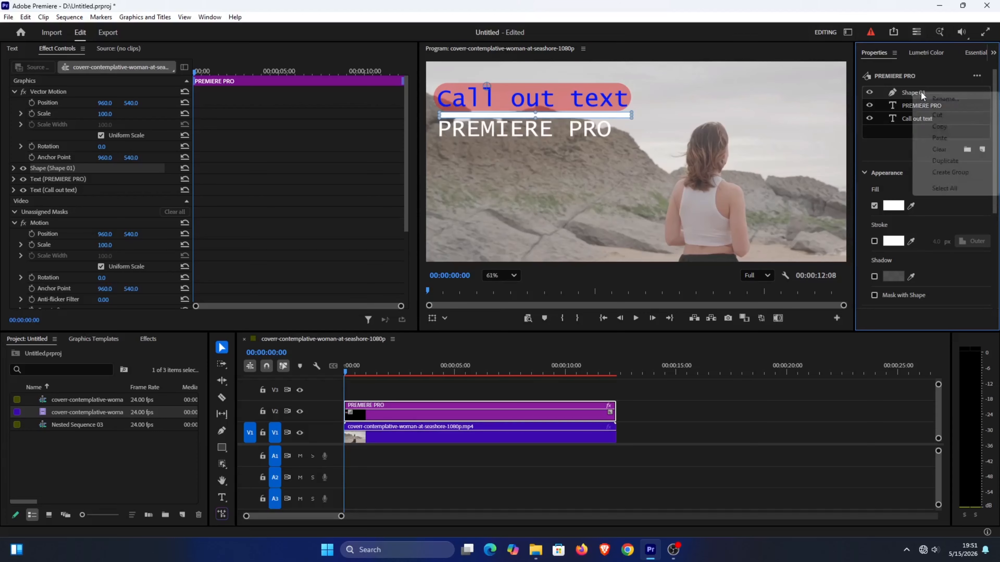
pyautogui.click(940, 139)
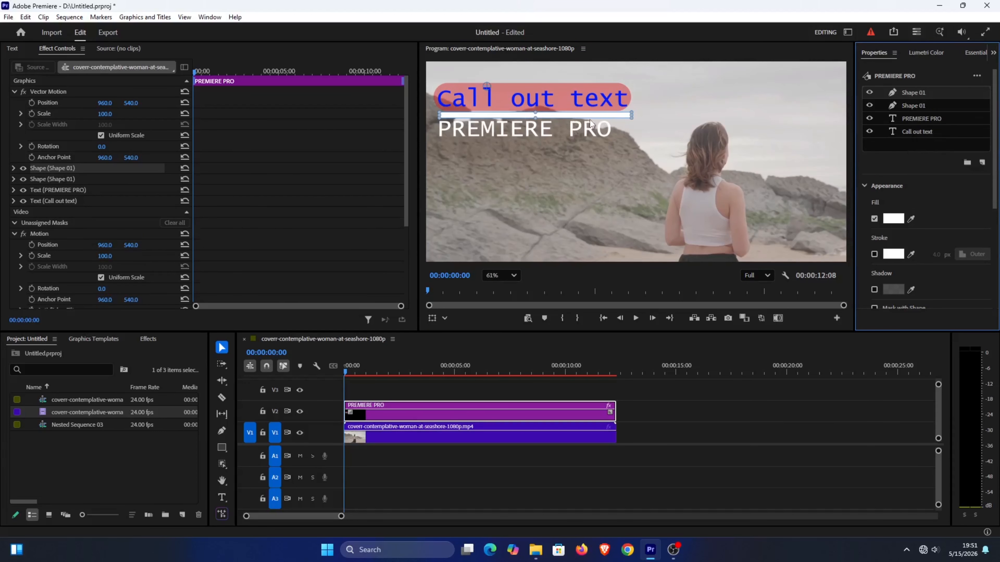
# Shorten and rotate the duplicated white line so it slopes from the horizontal line's end toward the woman's head
pyautogui.moveTo(573, 116); pyautogui.dragTo(575, 143)
pyautogui.moveTo(703, 124); pyautogui.dragTo(752, 122)
pyautogui.moveTo(669, 91); pyautogui.dragTo(699, 137)
pyautogui.moveTo(821, 121); pyautogui.dragTo(812, 182)
pyautogui.moveTo(733, 140); pyautogui.dragTo(721, 169)
pyautogui.moveTo(795, 206); pyautogui.dragTo(674, 139)
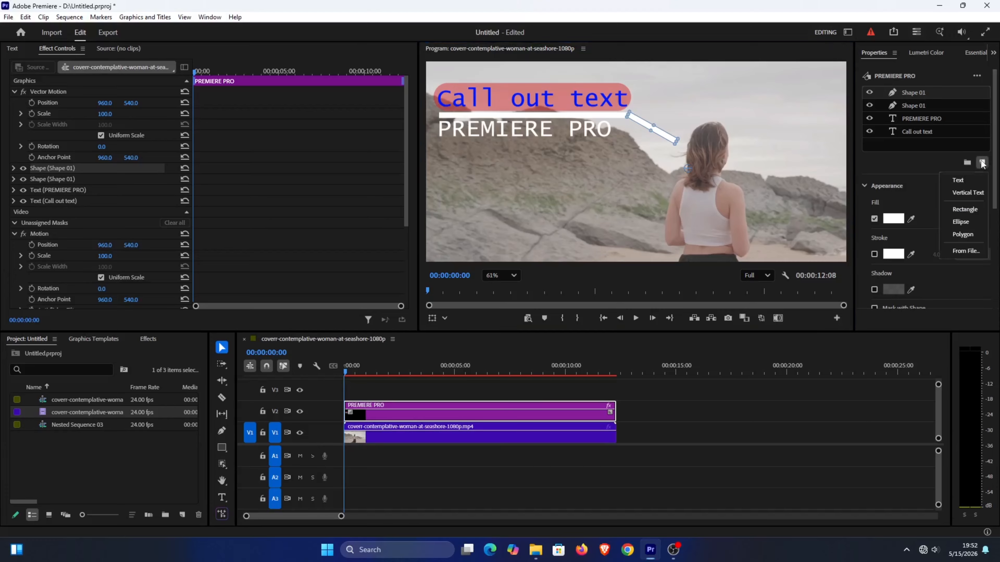
# Make the diagonal line thinner to match the horizontal line and align its start with that line's end
pyautogui.click(750, 195)
pyautogui.click(648, 129)
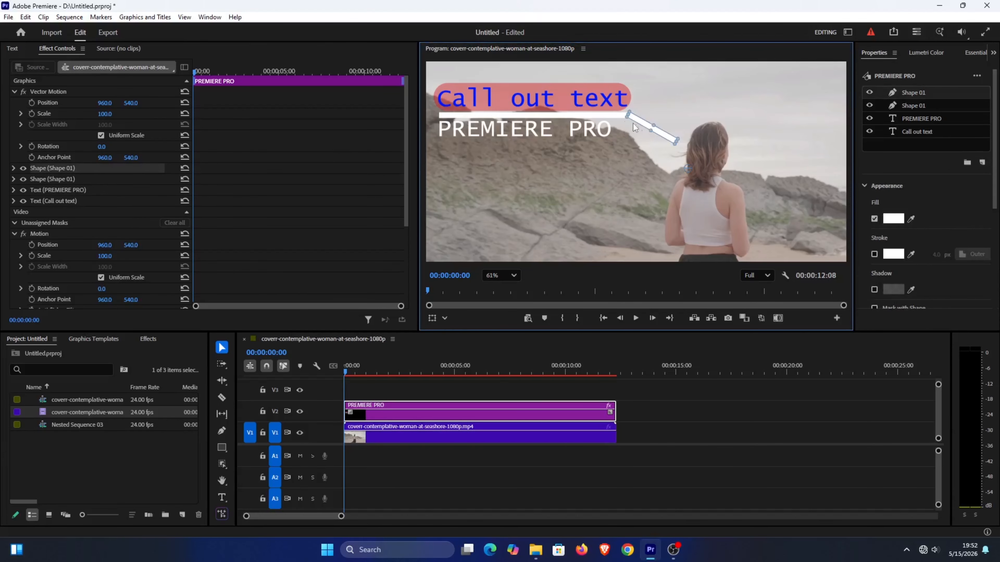
pyautogui.scroll(6, 632, 124)
pyautogui.moveTo(704, 146); pyautogui.dragTo(702, 149)
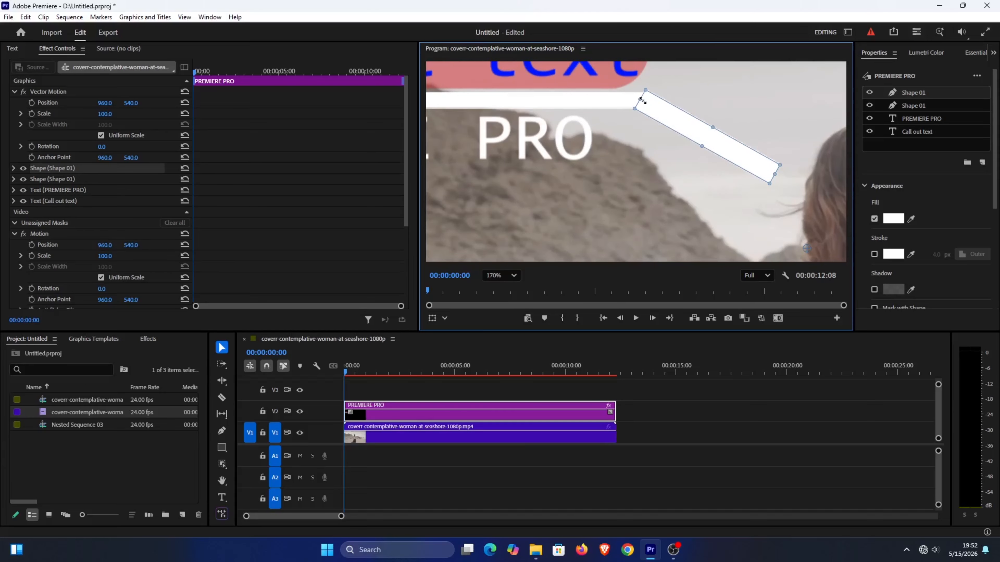
pyautogui.moveTo(640, 100)
pyautogui.mouseDown()
pyautogui.moveTo(657, 112)
pyautogui.moveTo(647, 105)
pyautogui.mouseUp()
pyautogui.moveTo(704, 146); pyautogui.dragTo(705, 141)
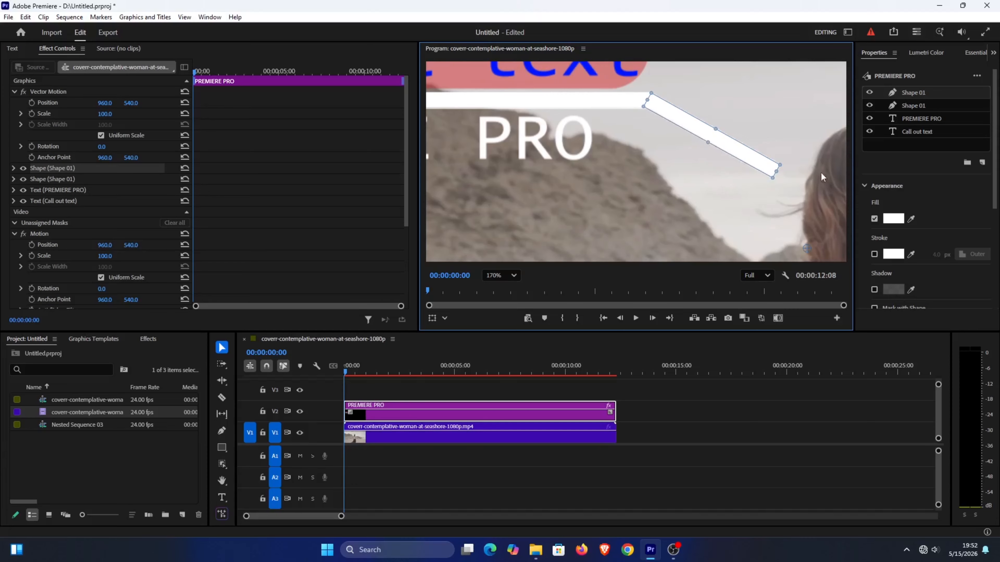
# Add an ellipse shape to the graphic and set its scale to 20%
pyautogui.click(983, 163)
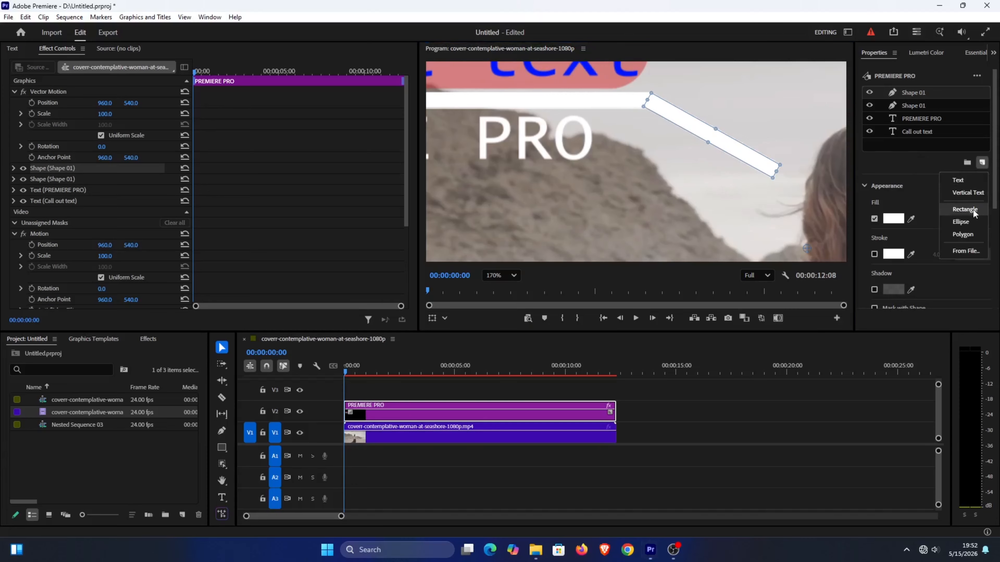
pyautogui.click(969, 222)
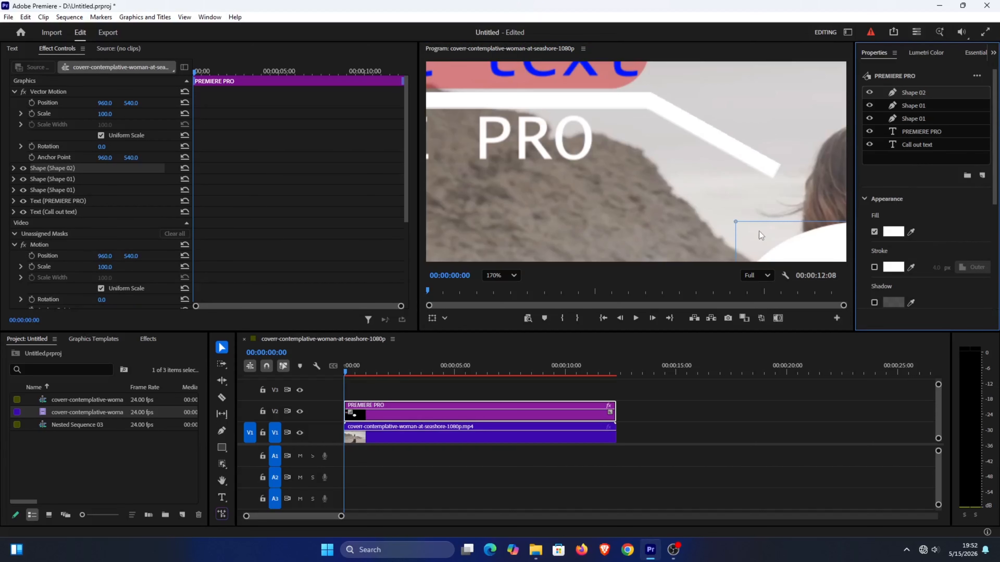
pyautogui.scroll(-5, 958, 199)
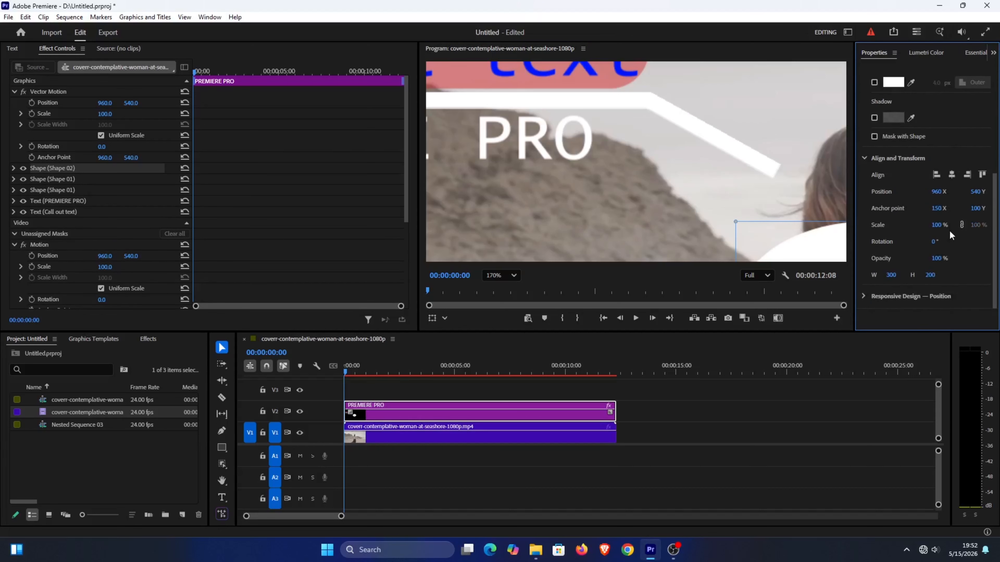
pyautogui.click(939, 226)
pyautogui.write('20')
pyautogui.click(773, 202)
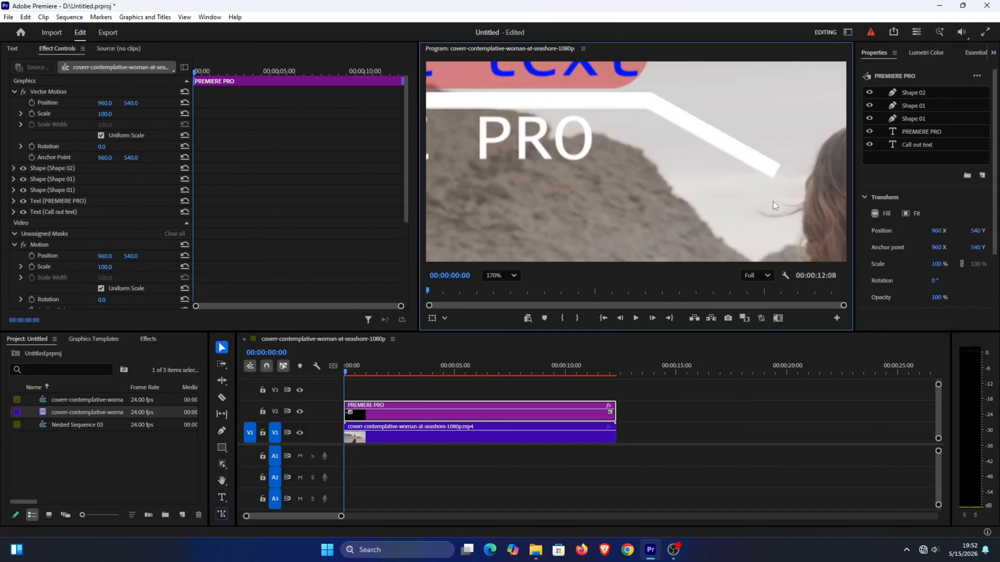
# Move the small ellipse to the diagonal line's free end and shape it into a round dot
pyautogui.scroll(-5, 772, 202)
pyautogui.click(797, 233)
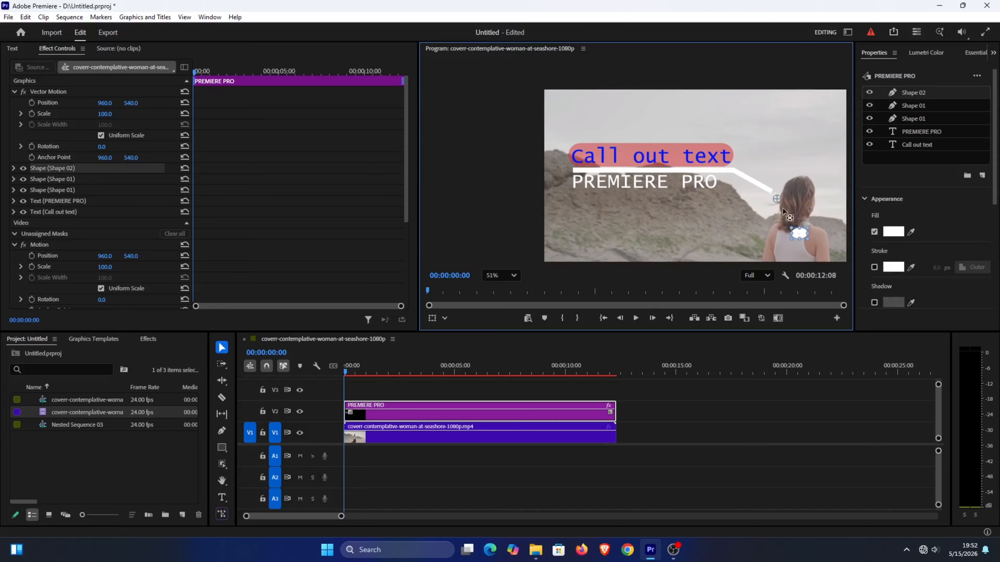
pyautogui.scroll(3, 798, 233)
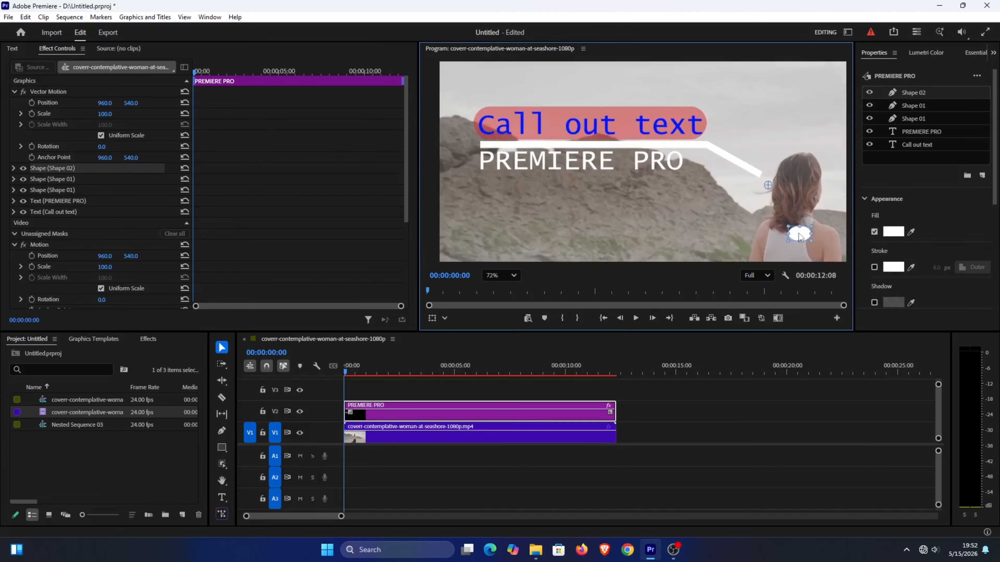
pyautogui.moveTo(802, 243); pyautogui.dragTo(759, 145)
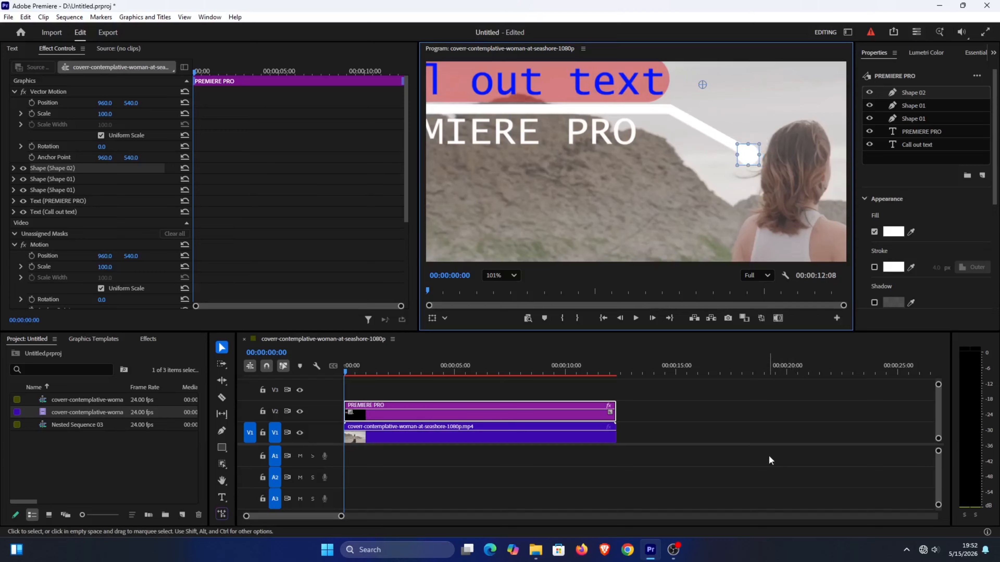
pyautogui.click(832, 462)
pyautogui.scroll(-5, 671, 168)
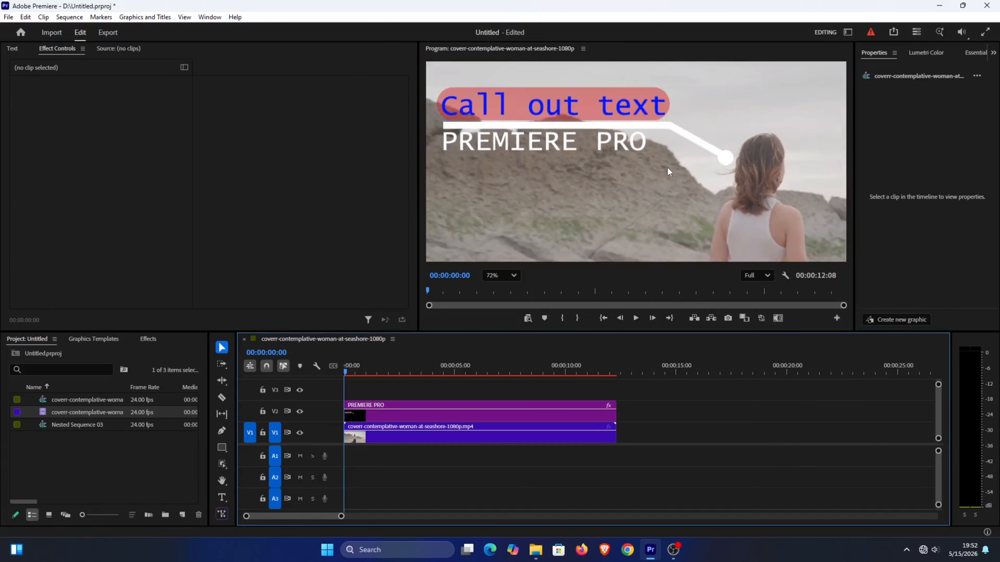
# Toggle the title graphic's shape and text layers off and on to check what each one shows
pyautogui.click(511, 415)
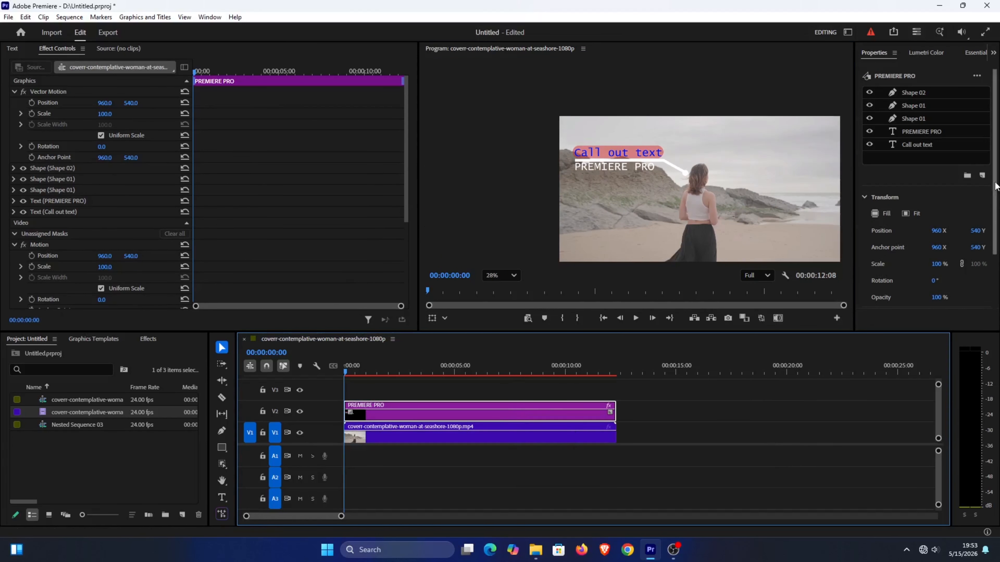
pyautogui.click(990, 259)
pyautogui.scroll(3, 910, 110)
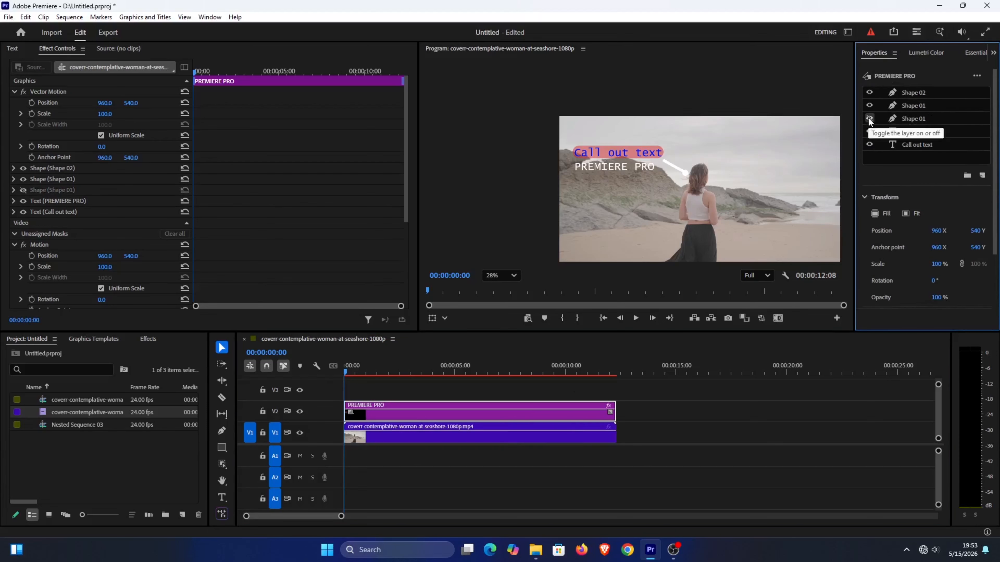
pyautogui.click(869, 105)
pyautogui.click(869, 105)
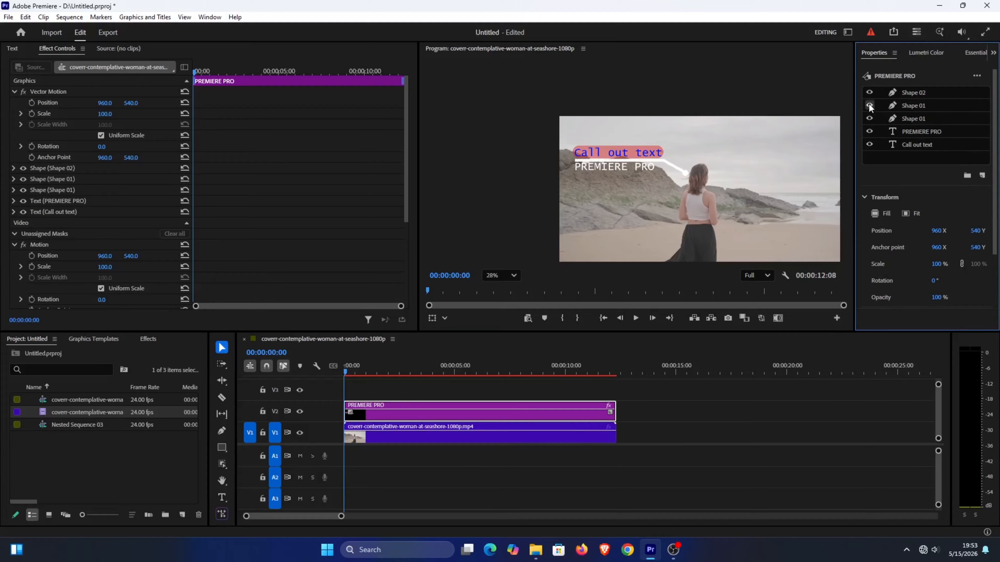
pyautogui.click(869, 132)
pyautogui.click(869, 131)
pyautogui.click(869, 144)
pyautogui.click(869, 144)
# Change the background color behind "Call out text" to bright yellow
pyautogui.click(915, 144)
pyautogui.scroll(-5, 954, 213)
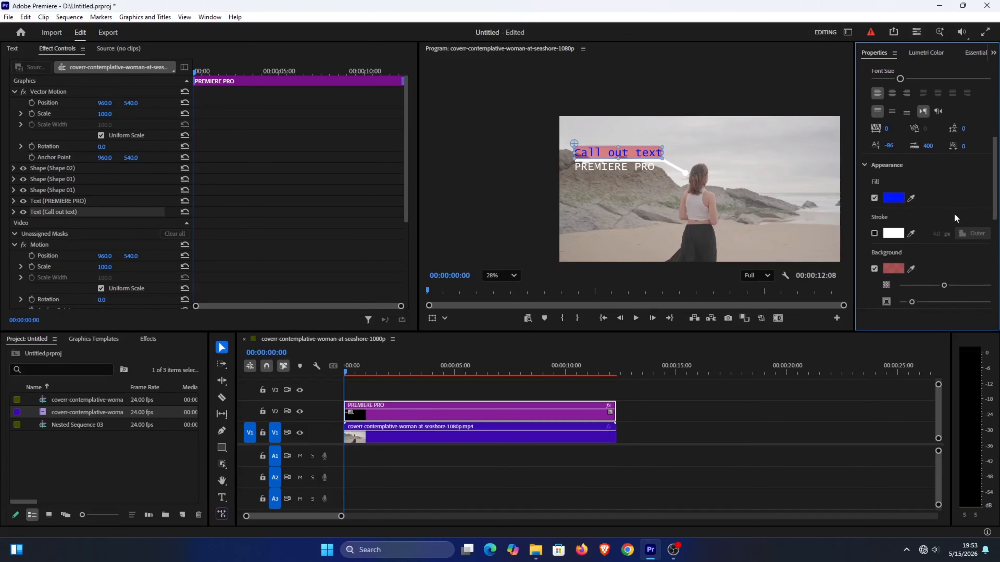
pyautogui.click(892, 269)
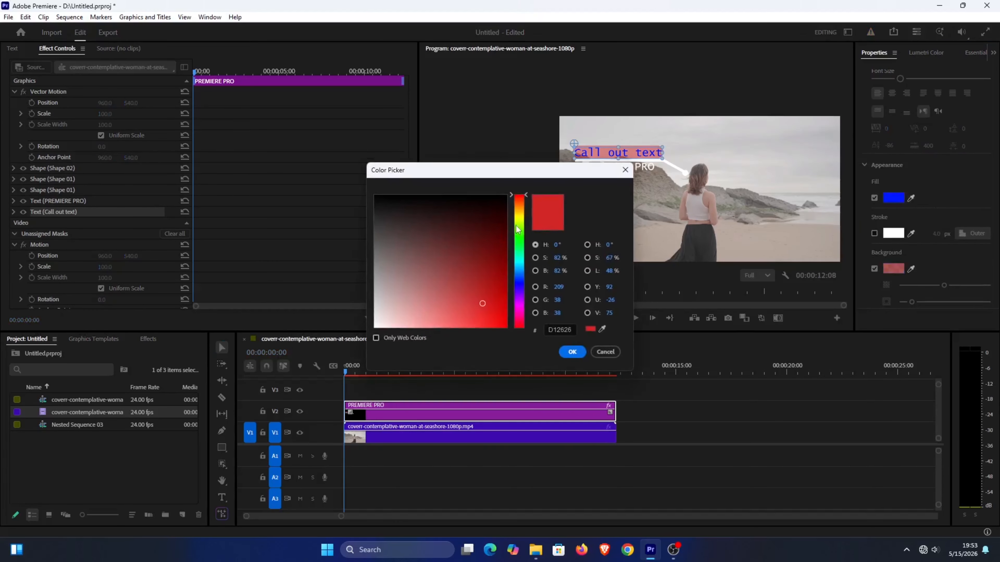
pyautogui.click(518, 216)
pyautogui.moveTo(506, 307); pyautogui.dragTo(506, 327)
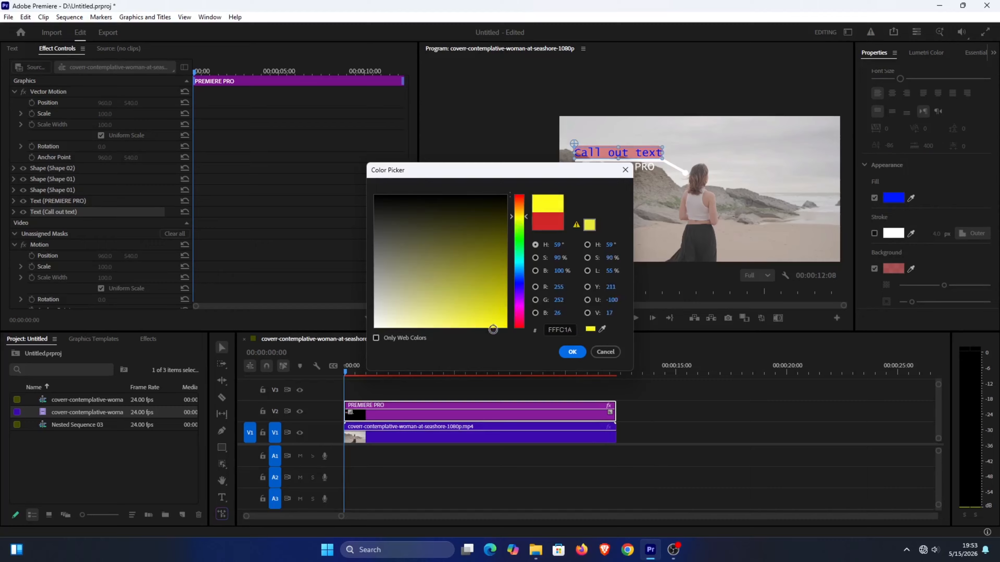
pyautogui.click(572, 351)
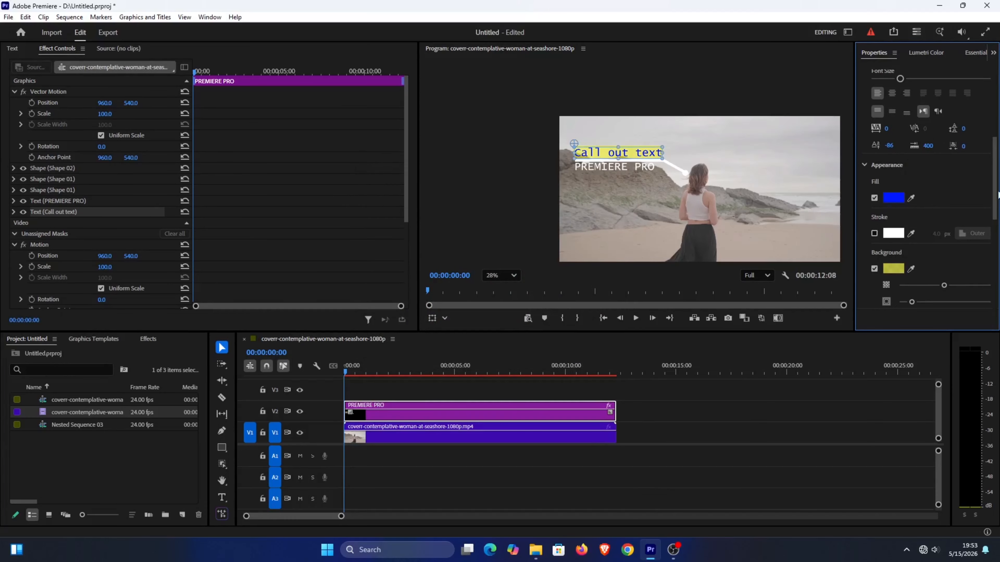
pyautogui.scroll(5, 996, 118)
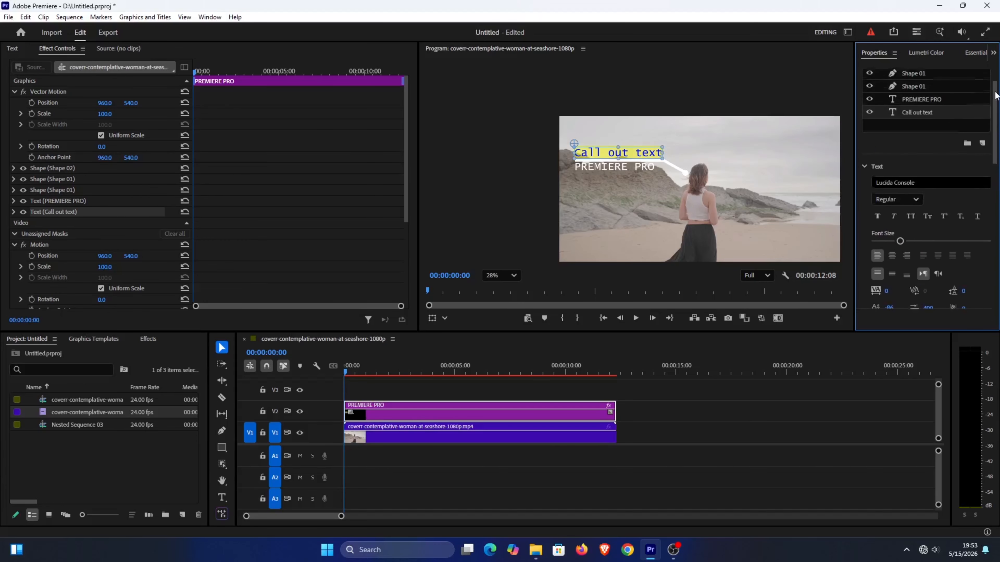
pyautogui.scroll(1, 996, 96)
# Nest the title clip on track V2 as "Nested Sequence 04" and select the nested clip
pyautogui.rightClick(507, 411)
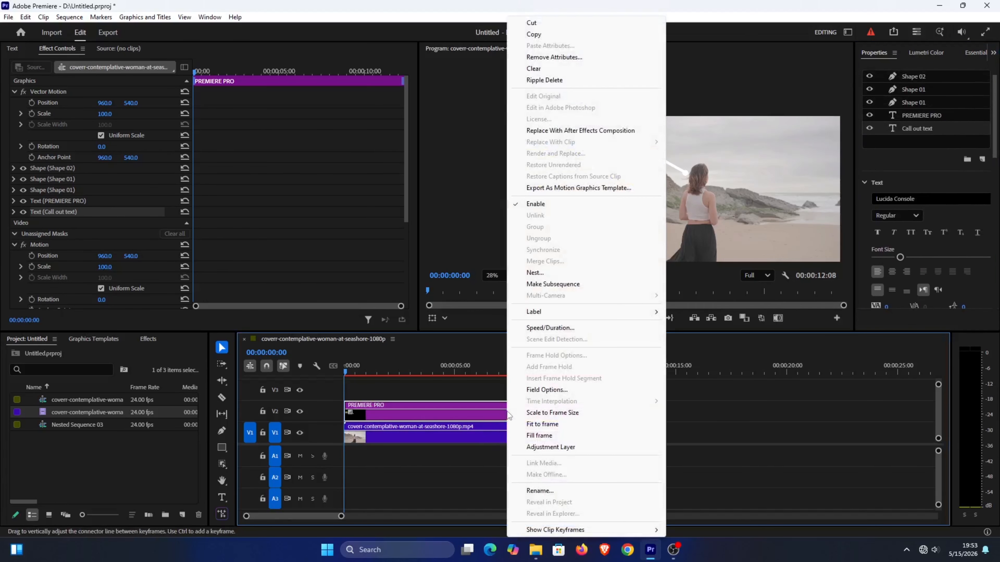
pyautogui.click(535, 273)
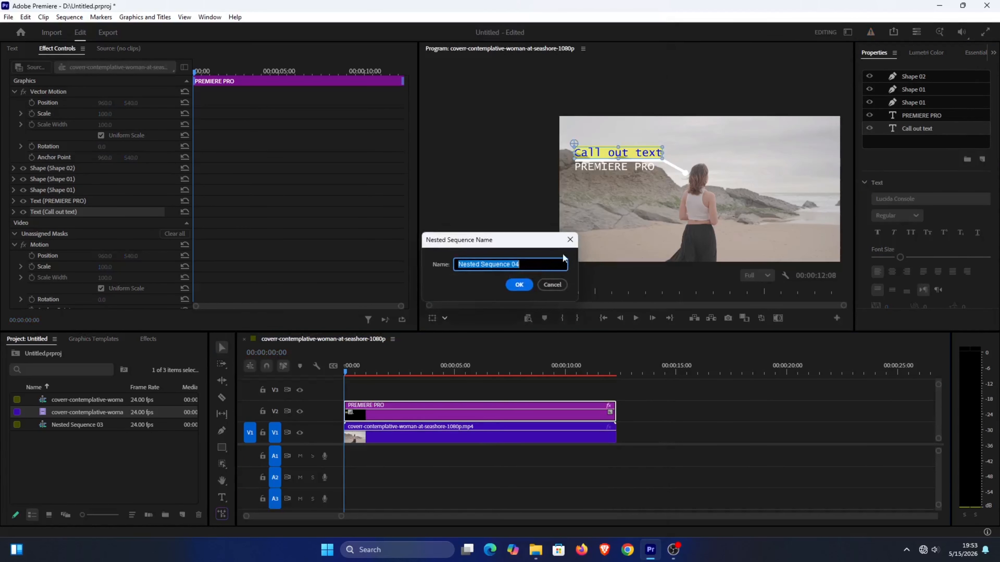
pyautogui.click(519, 284)
pyautogui.click(561, 416)
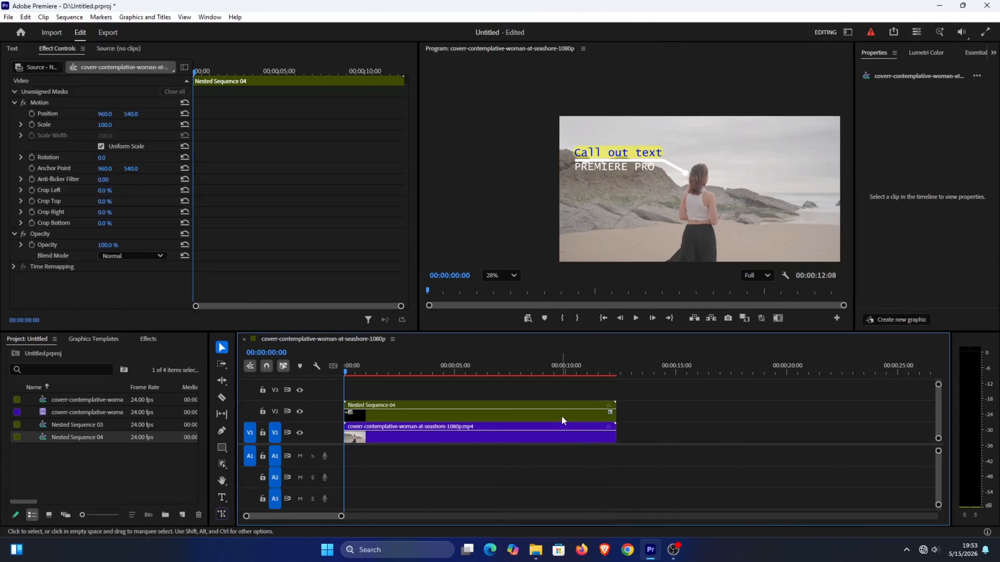
pyautogui.moveTo(346, 370); pyautogui.dragTo(396, 365)
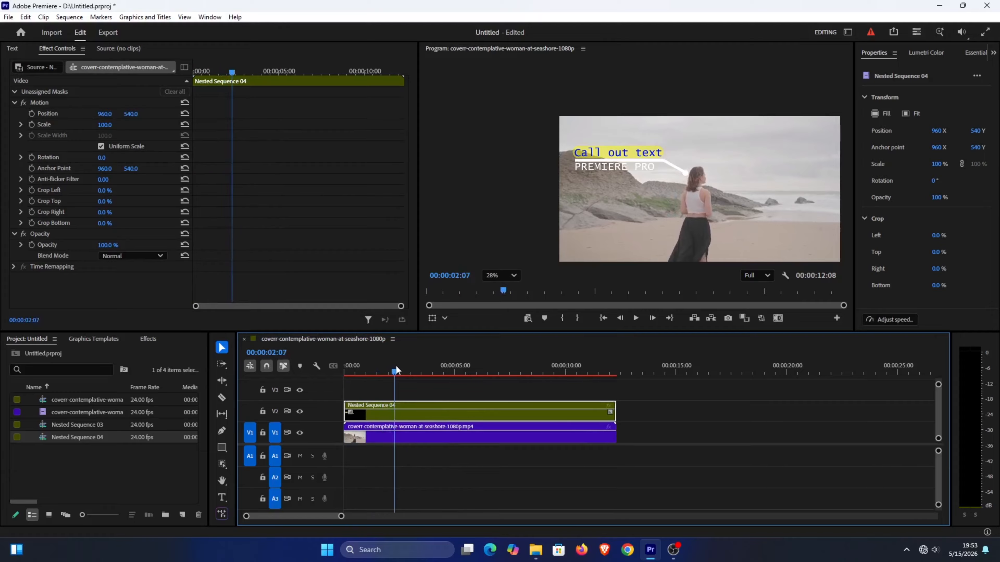
pyautogui.click(32, 114)
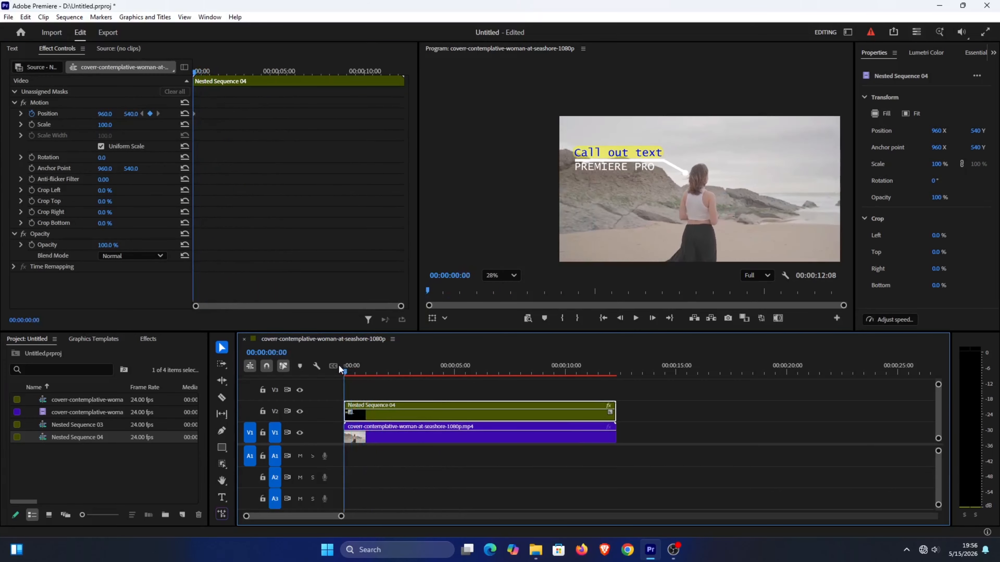
pyautogui.moveTo(338, 364); pyautogui.dragTo(368, 356)
pyautogui.click(32, 113)
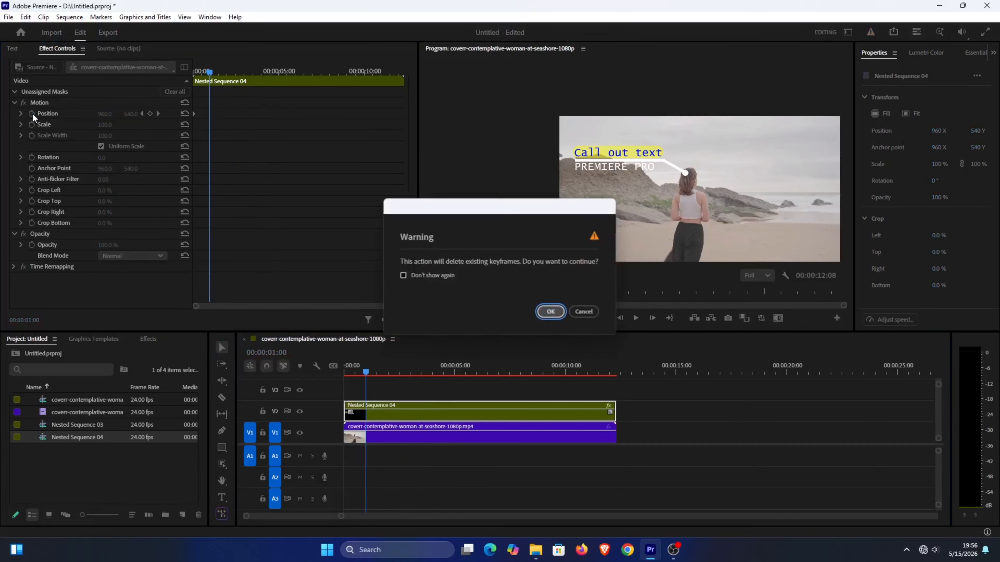
pyautogui.click(550, 311)
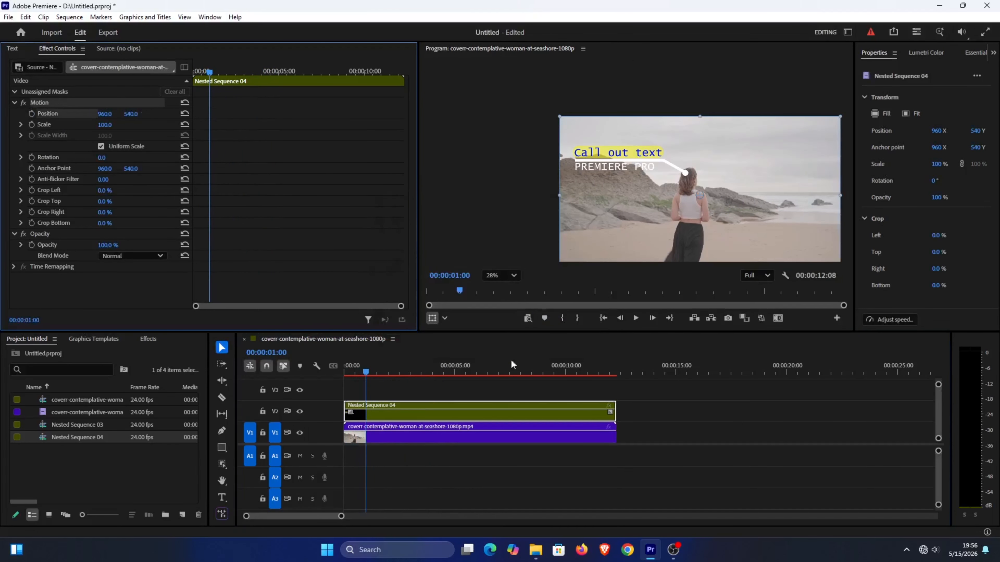
# Animate the nested title's scale with keyframes of 67 at 00:00:01:00 and 94 at 00:00:02:14
pyautogui.click(32, 124)
pyautogui.moveTo(105, 124); pyautogui.dragTo(92, 124)
pyautogui.moveTo(209, 71); pyautogui.dragTo(236, 71)
pyautogui.moveTo(103, 125); pyautogui.dragTo(114, 125)
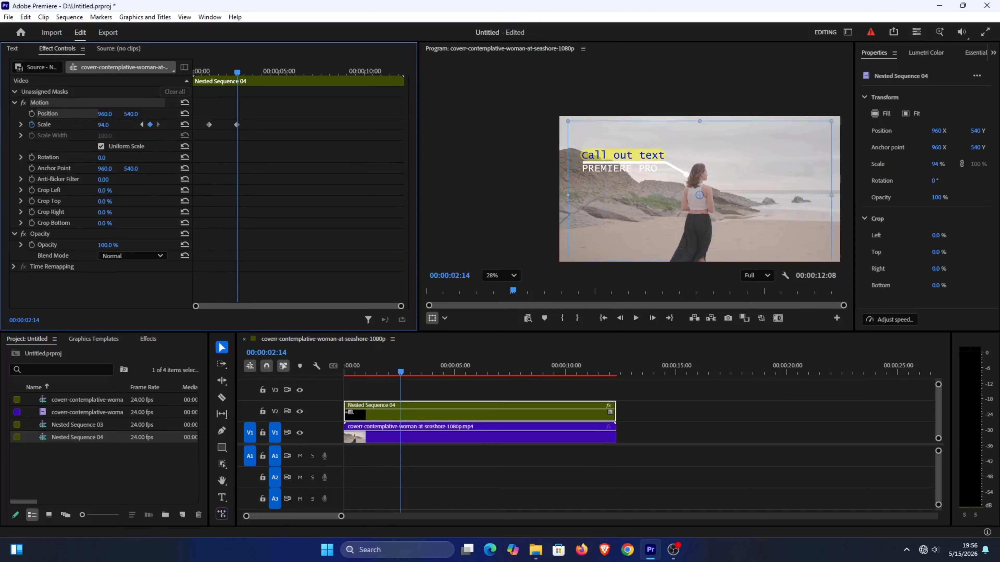
# Add a smaller scale of 38 at about 00:00:00:22 and scrub through the growth animation
pyautogui.moveTo(236, 72); pyautogui.dragTo(207, 73)
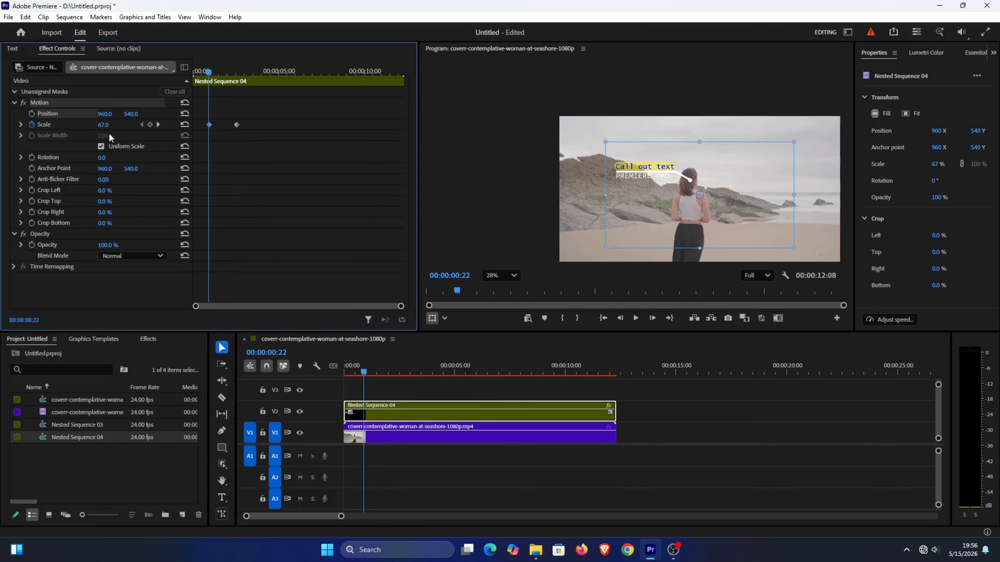
pyautogui.moveTo(104, 125); pyautogui.dragTo(83, 125)
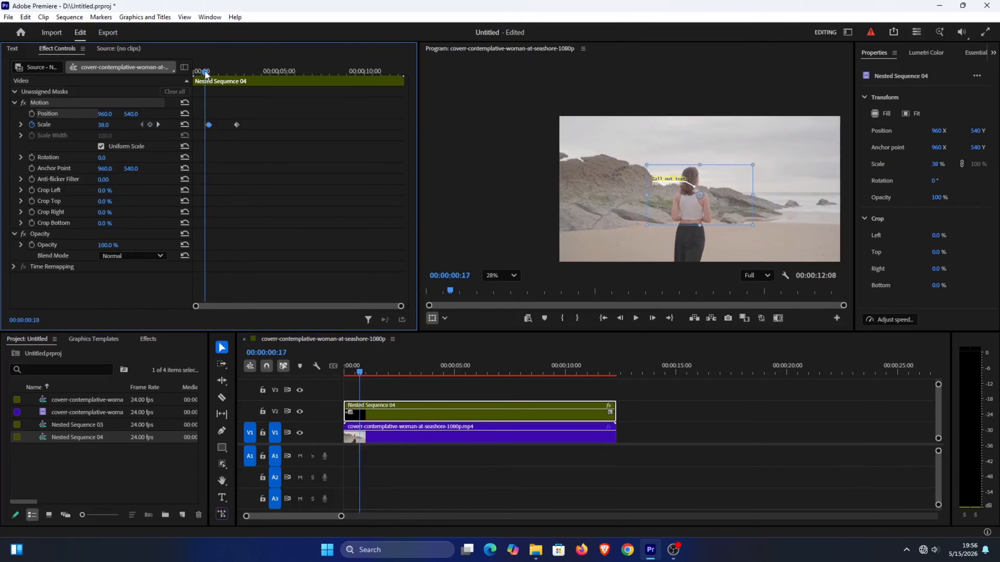
pyautogui.moveTo(206, 71); pyautogui.dragTo(240, 72)
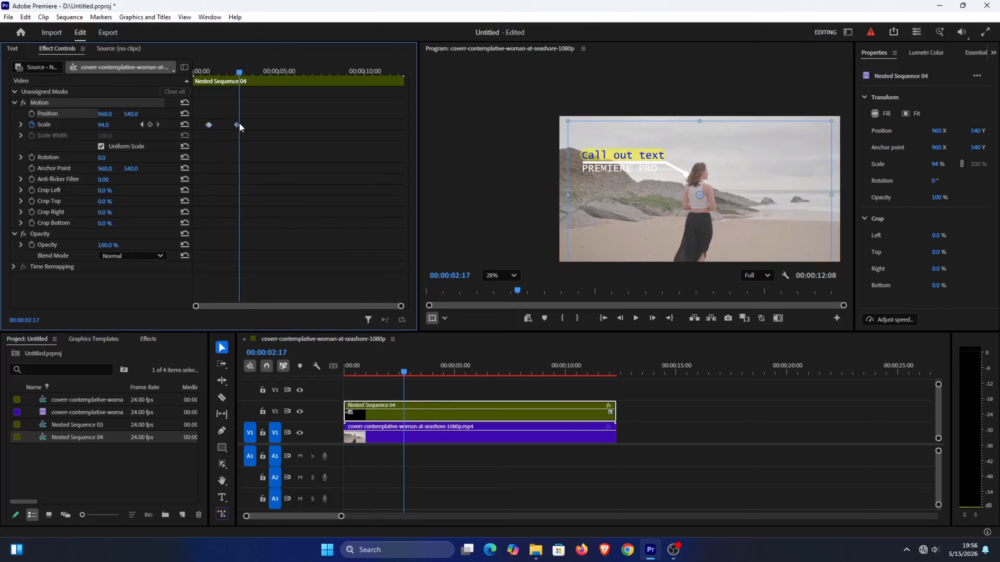
# Move the ending scale keyframe to 00:00:02:01 to shorten the scale animation
pyautogui.moveTo(239, 125); pyautogui.dragTo(253, 123)
pyautogui.moveTo(239, 71)
pyautogui.mouseDown()
pyautogui.moveTo(202, 77)
pyautogui.moveTo(244, 77)
pyautogui.mouseUp()
pyautogui.moveTo(253, 124); pyautogui.dragTo(244, 125)
pyautogui.moveTo(241, 74)
pyautogui.mouseDown()
pyautogui.moveTo(210, 82)
pyautogui.moveTo(241, 82)
pyautogui.mouseUp()
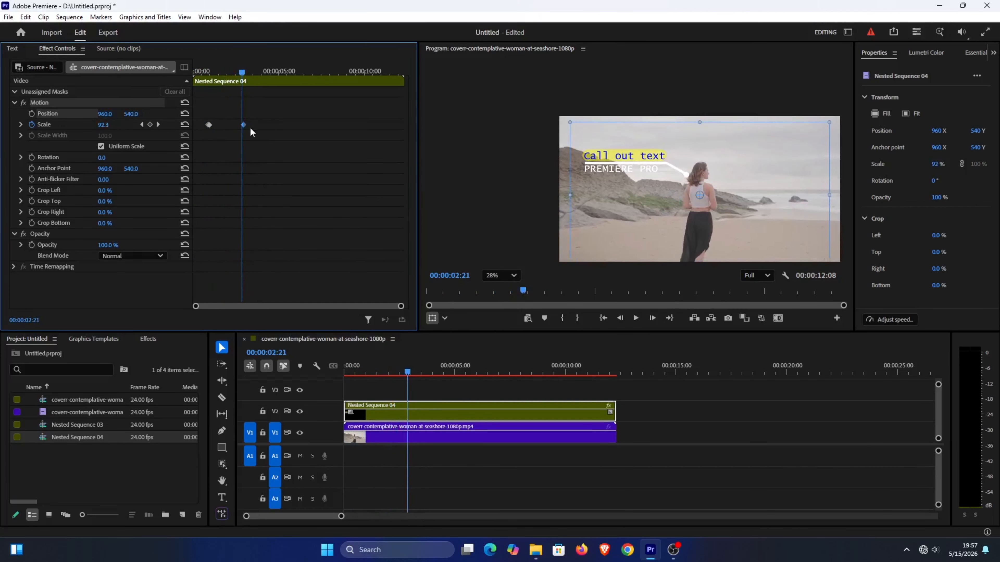
pyautogui.moveTo(243, 124); pyautogui.dragTo(236, 124)
pyautogui.moveTo(244, 73); pyautogui.dragTo(229, 74)
pyautogui.moveTo(235, 125); pyautogui.dragTo(227, 124)
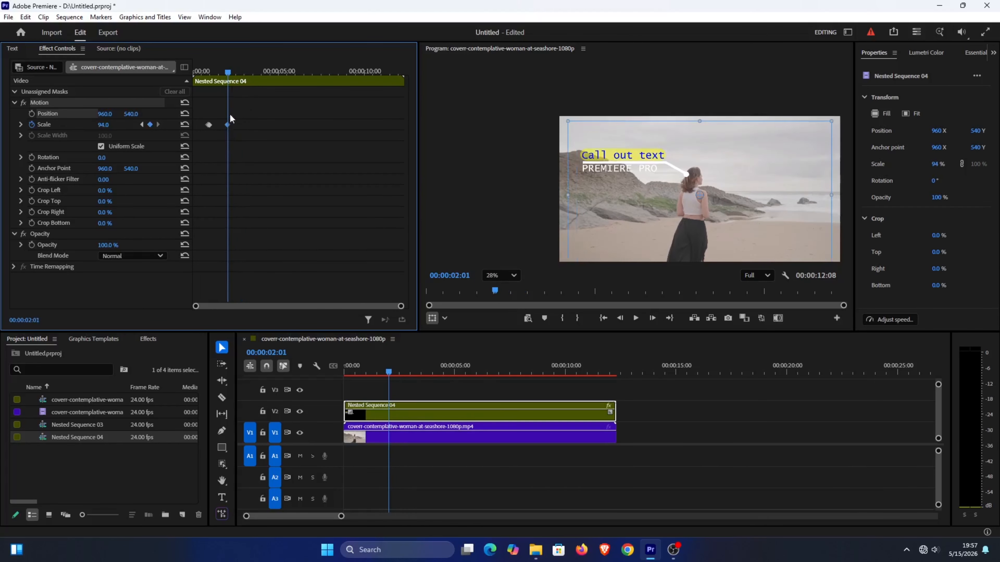
# Animate the nested title's horizontal position to follow the woman, from 960 at 00:00:02:01 to 995 at 00:00:02:15 and 1021 at 00:00:03:11
pyautogui.moveTo(227, 72)
pyautogui.mouseDown()
pyautogui.moveTo(211, 74)
pyautogui.moveTo(238, 72)
pyautogui.mouseUp()
pyautogui.moveTo(105, 113); pyautogui.dragTo(118, 114)
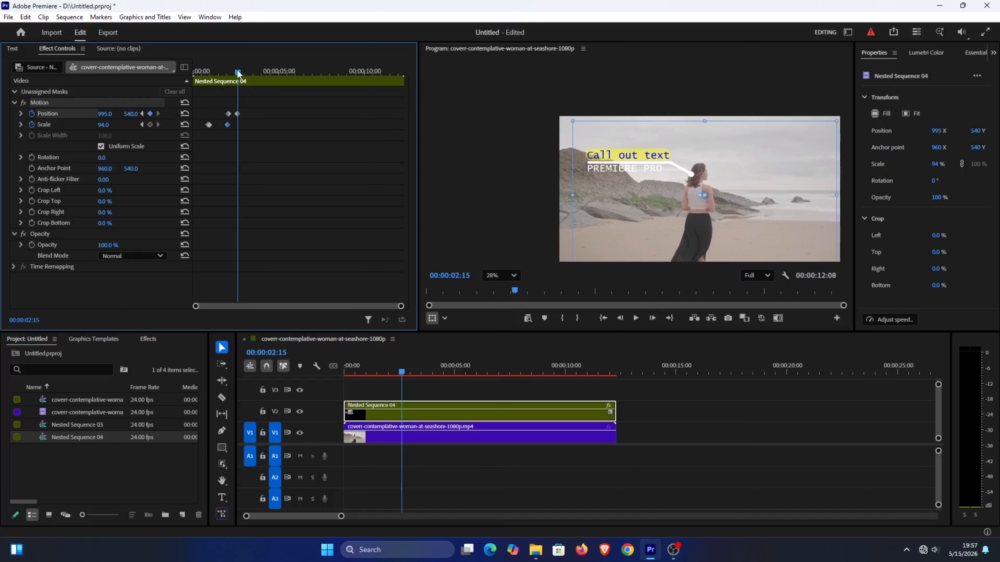
pyautogui.moveTo(238, 73); pyautogui.dragTo(251, 71)
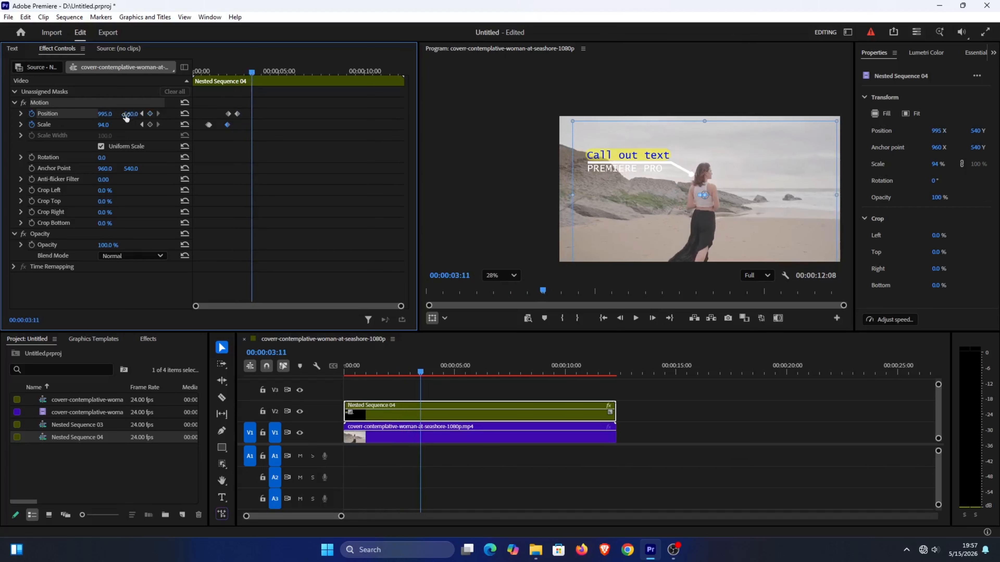
pyautogui.moveTo(105, 113); pyautogui.dragTo(115, 113)
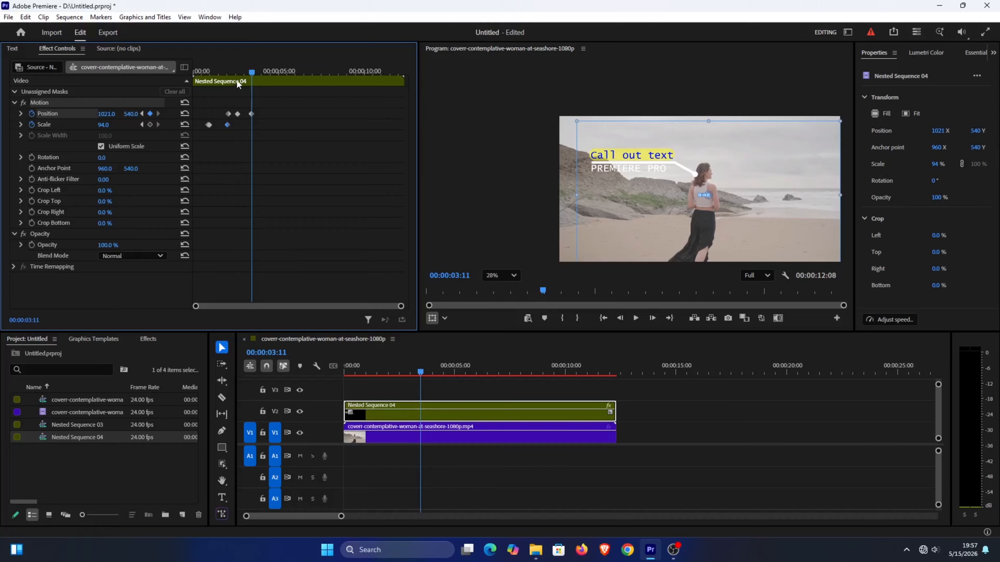
# Continue the horizontal position keyframes with 1064 at 00:00:04:05 and 1078 at 00:00:04:14 so the dot stays on the woman
pyautogui.moveTo(251, 71); pyautogui.dragTo(265, 72)
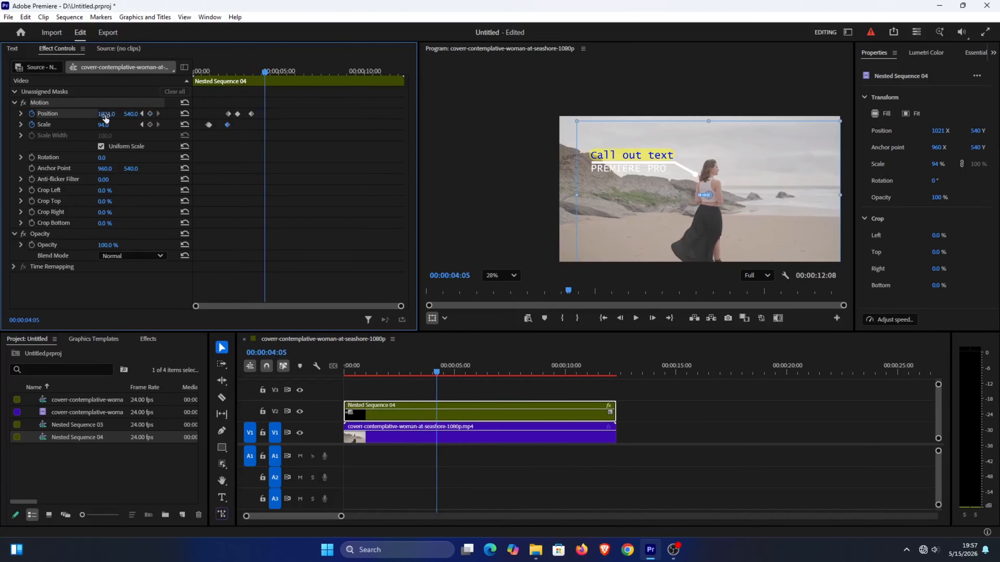
pyautogui.moveTo(104, 115); pyautogui.dragTo(155, 94)
pyautogui.moveTo(266, 72); pyautogui.dragTo(271, 72)
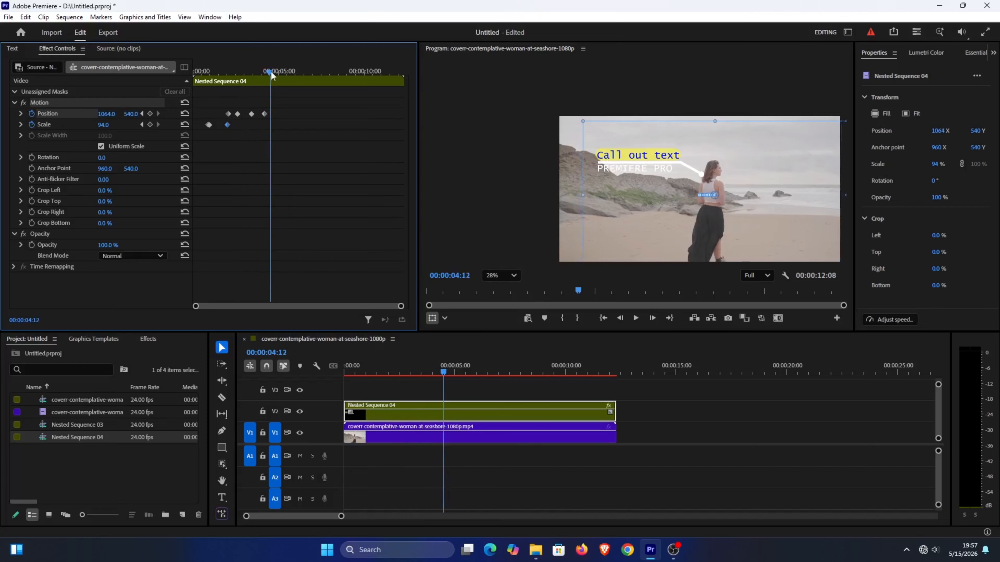
pyautogui.moveTo(105, 114); pyautogui.dragTo(110, 114)
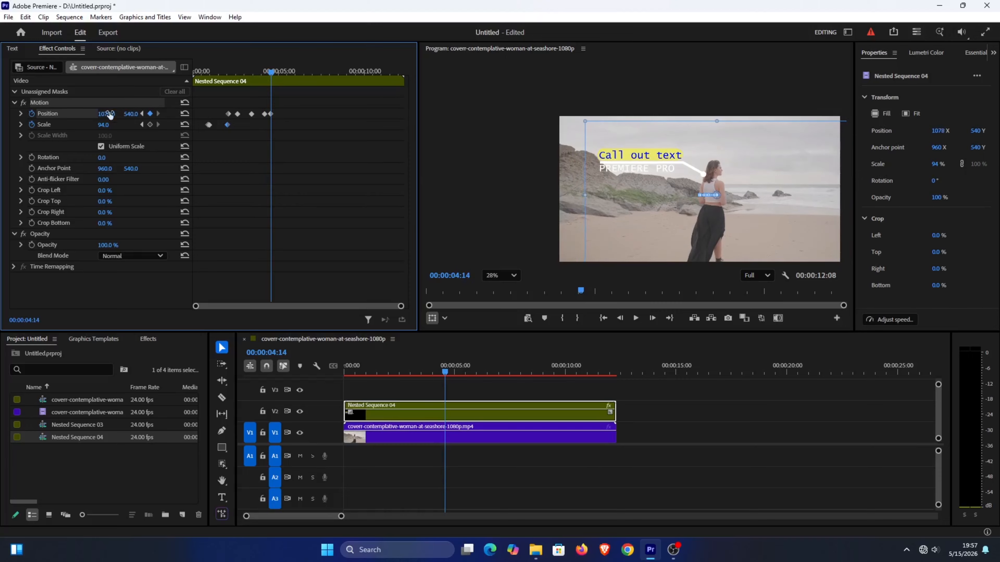
# Keyframe the title's horizontal position every five frames from 00:00:04:19, passing 1119 at 00:00:05:15 and reaching about 1128 at 00:00:05:20
pyautogui.hotkey('shift', 'Right')
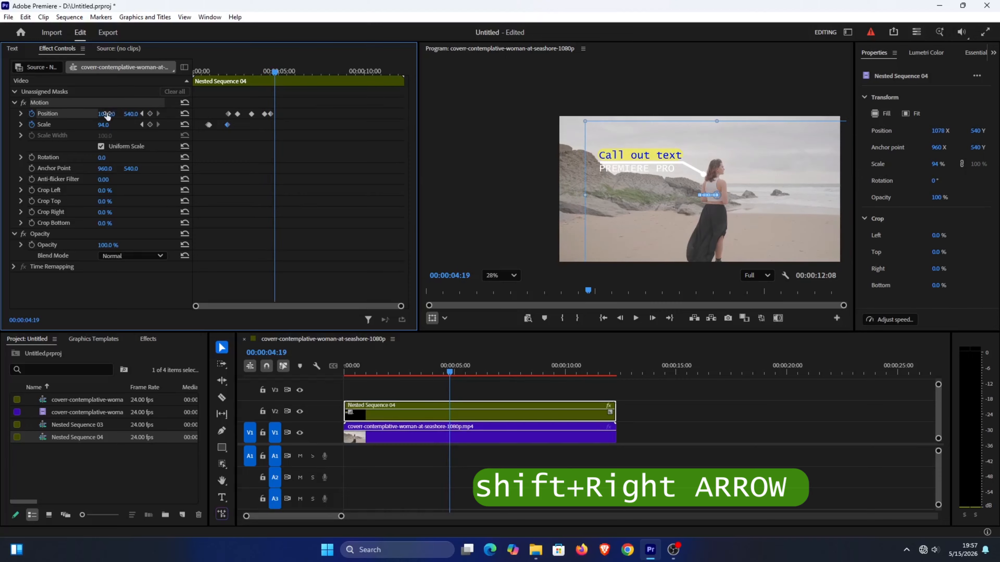
pyautogui.moveTo(107, 114); pyautogui.dragTo(109, 114)
pyautogui.hotkey('shift', 'Right')
pyautogui.hotkey('shift', 'Right')
pyautogui.hotkey('shift', 'Right')
pyautogui.hotkey('shift', 'Right')
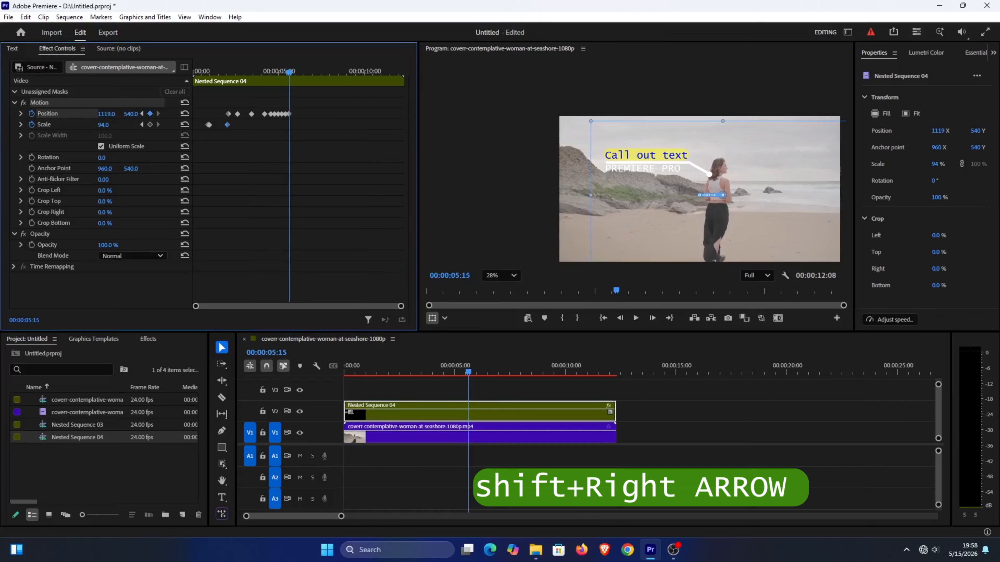
pyautogui.hotkey('shift', 'Right')
pyautogui.moveTo(106, 114); pyautogui.dragTo(109, 115)
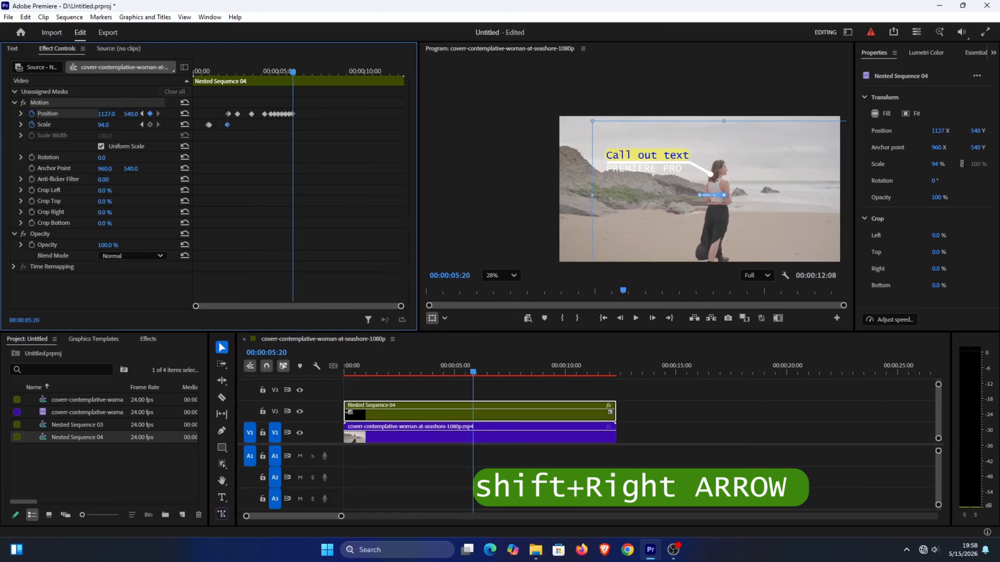
# Keyframe the horizontal position every five frames from 1145 at 00:00:06:01 to 1172 at 00:00:06:21 to keep tracking the woman
pyautogui.hotkey('shift', 'Right')
pyautogui.click(110, 113)
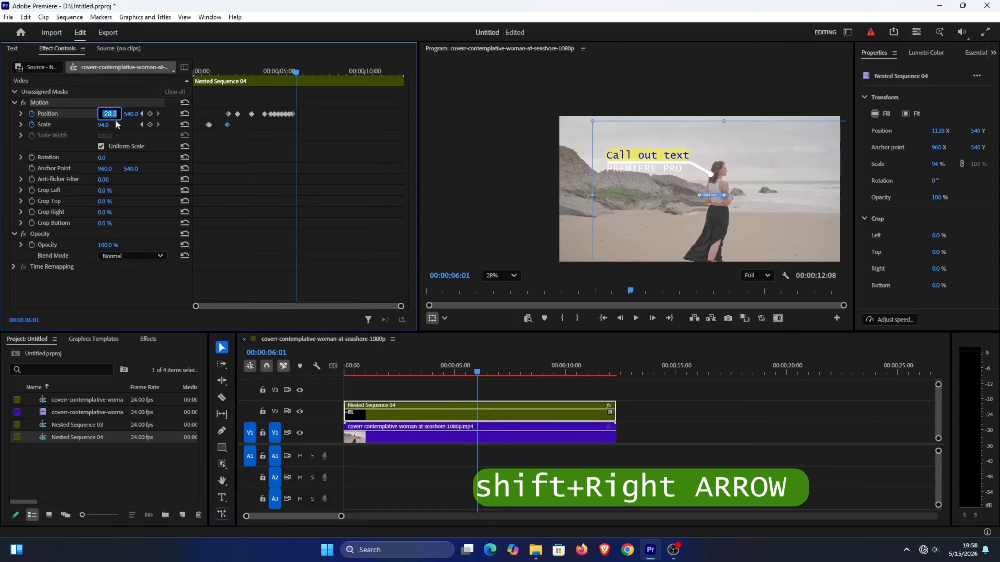
pyautogui.click(120, 128)
pyautogui.moveTo(104, 115); pyautogui.dragTo(111, 115)
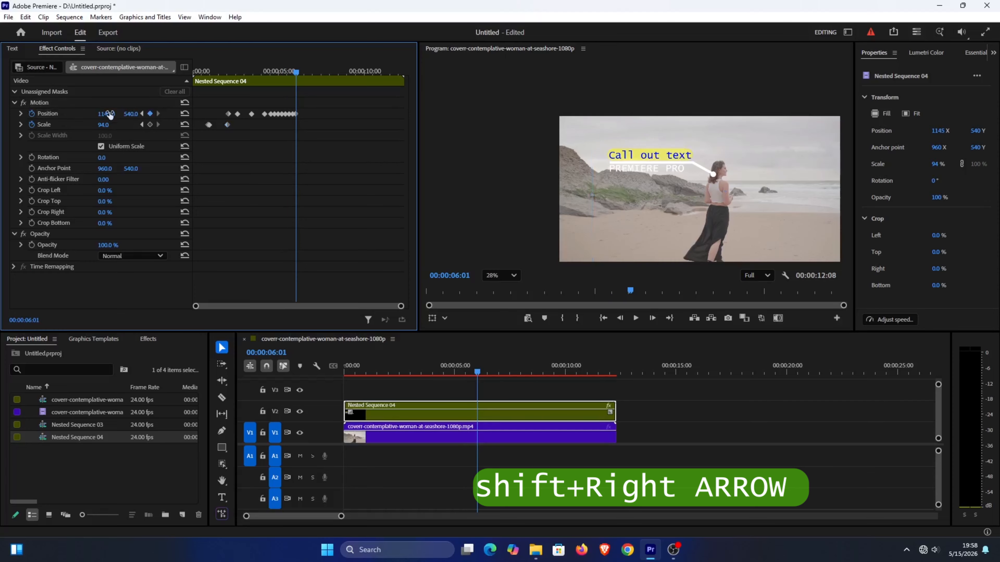
pyautogui.hotkey('shift', 'Right')
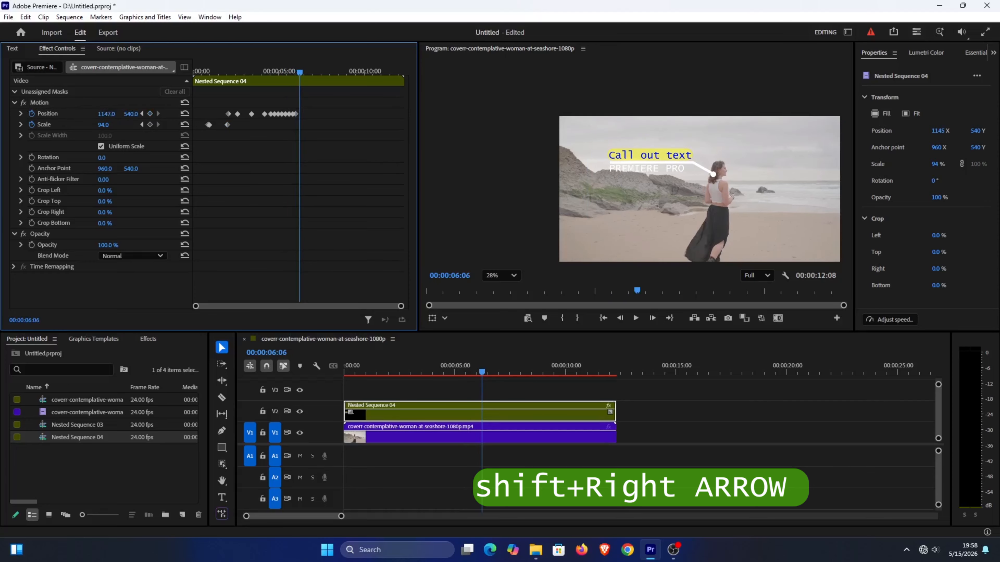
pyautogui.hotkey('shift', 'Right')
pyautogui.moveTo(105, 115); pyautogui.dragTo(110, 114)
pyautogui.hotkey('shift', 'Right')
pyautogui.hotkey('shift', 'Right')
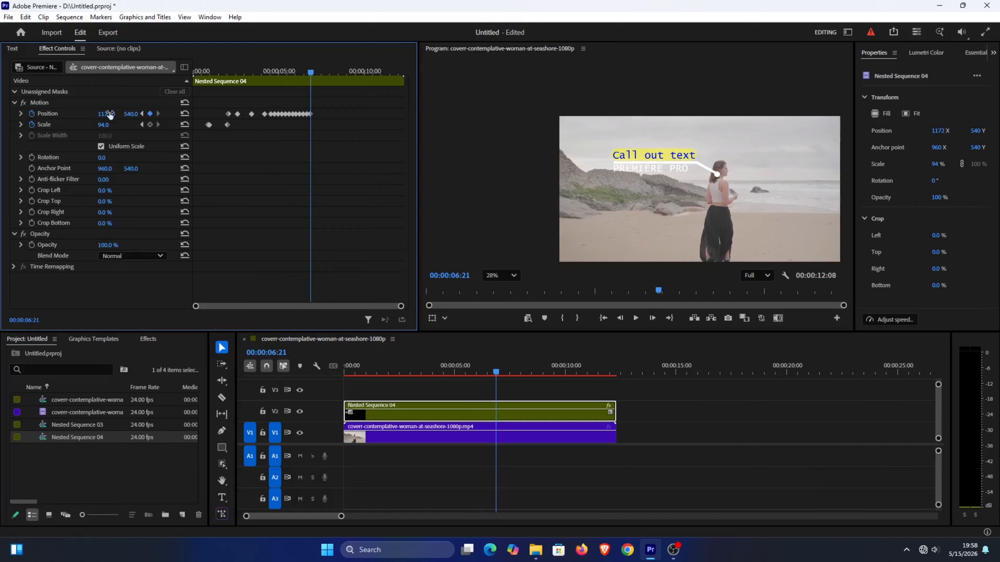
# Set the horizontal position to 1186 at 00:00:07:12 and add further tracking keyframes ending at 1209 shortly before 00:00:08:08
pyautogui.hotkey('shift', 'Right')
pyautogui.hotkey('shift', 'Right')
pyautogui.hotkey('shift', 'Right')
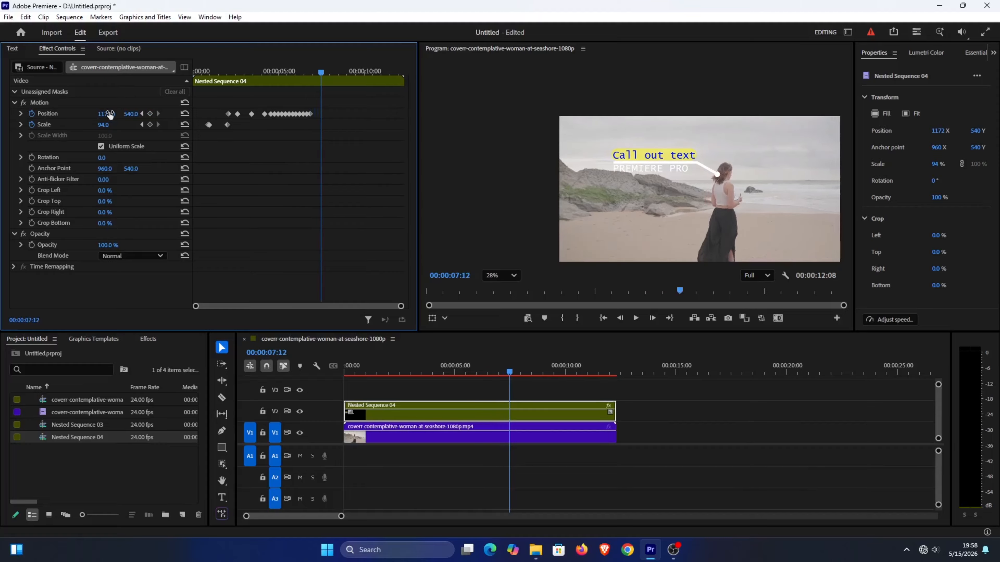
pyautogui.moveTo(110, 114); pyautogui.dragTo(116, 114)
pyautogui.hotkey('shift', 'Right')
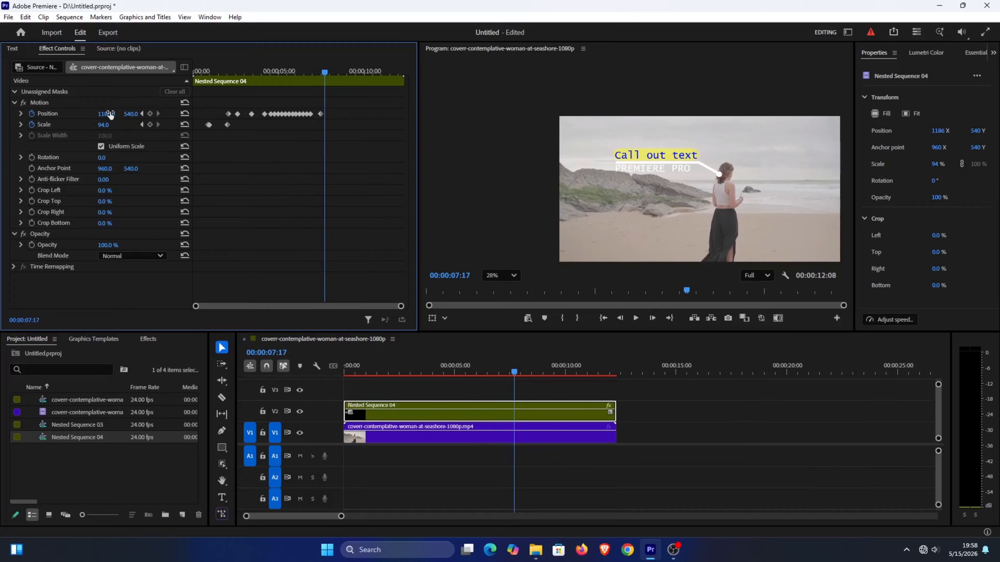
pyautogui.hotkey('shift', 'Right')
pyautogui.moveTo(110, 114); pyautogui.dragTo(113, 114)
pyautogui.hotkey('shift', 'Right')
pyautogui.hotkey('shift', 'Right')
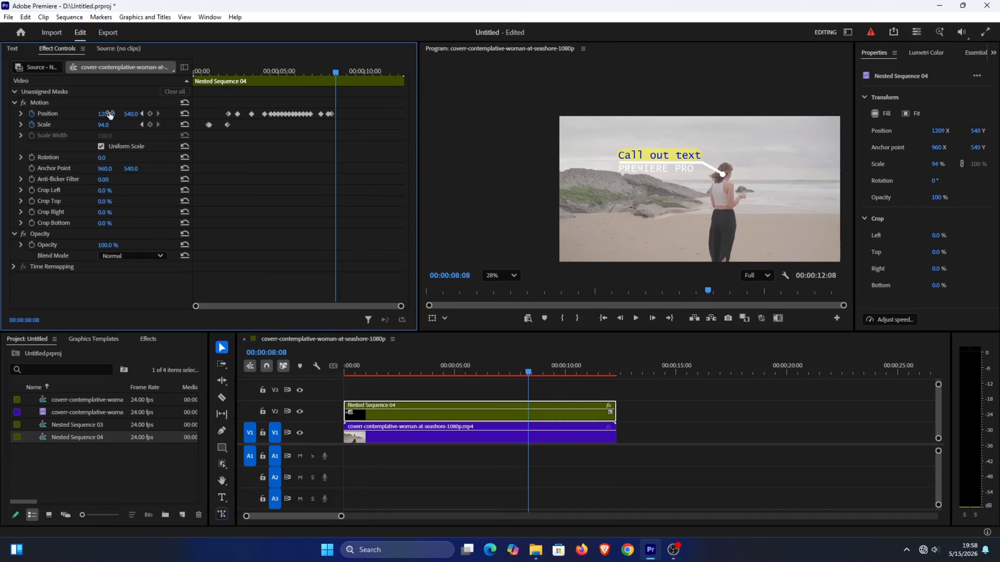
# Preview the rest of the clip, return to the start of the sequence and play the whole call-out animation
pyautogui.press('space')
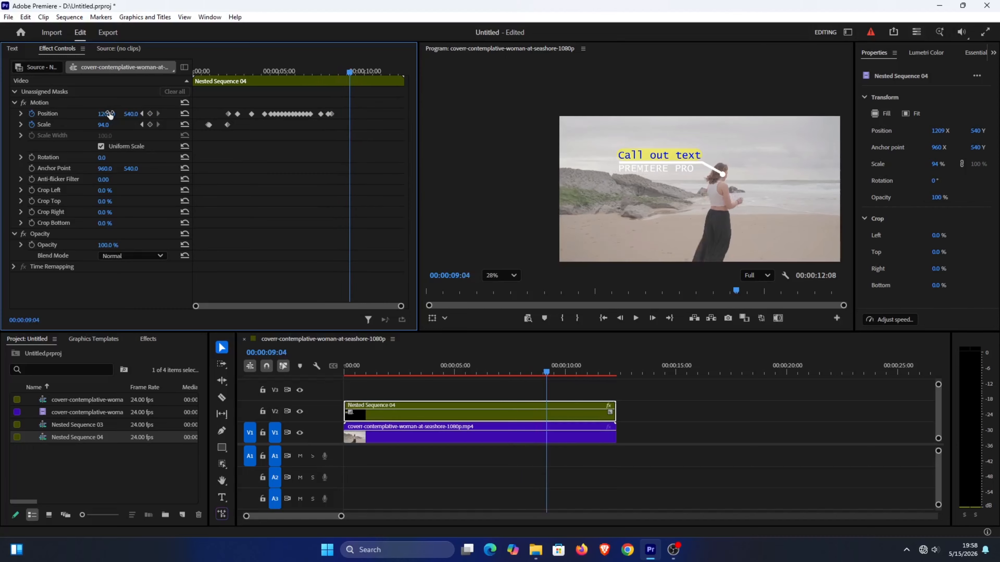
pyautogui.moveTo(351, 73); pyautogui.dragTo(179, 74)
pyautogui.click(633, 319)
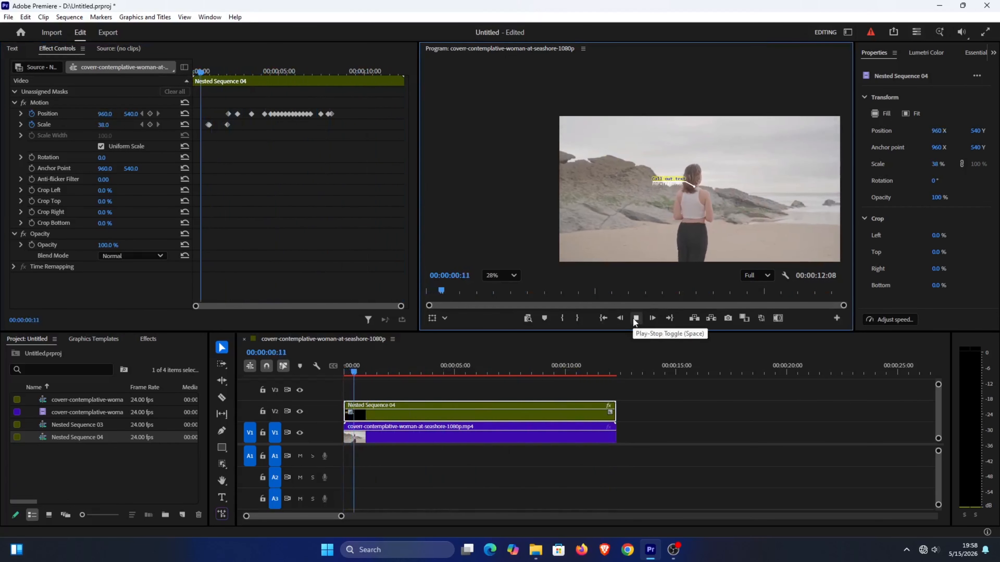